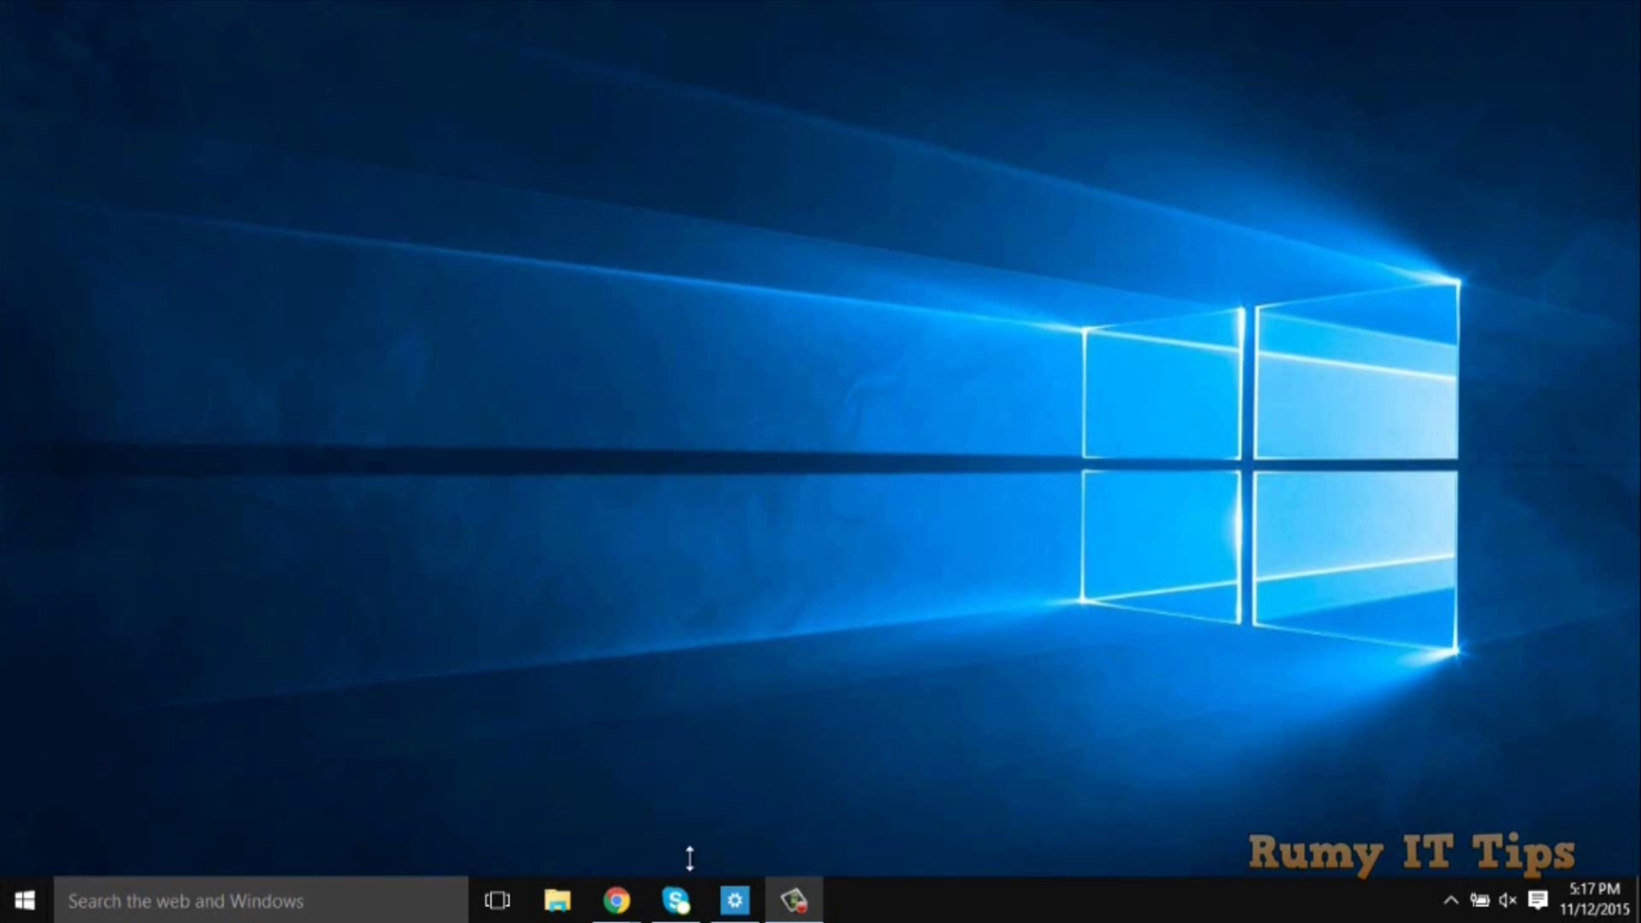
- Switch to Chrome and scroll Sordum.org's home page down to the Our Software list
click(616, 900)
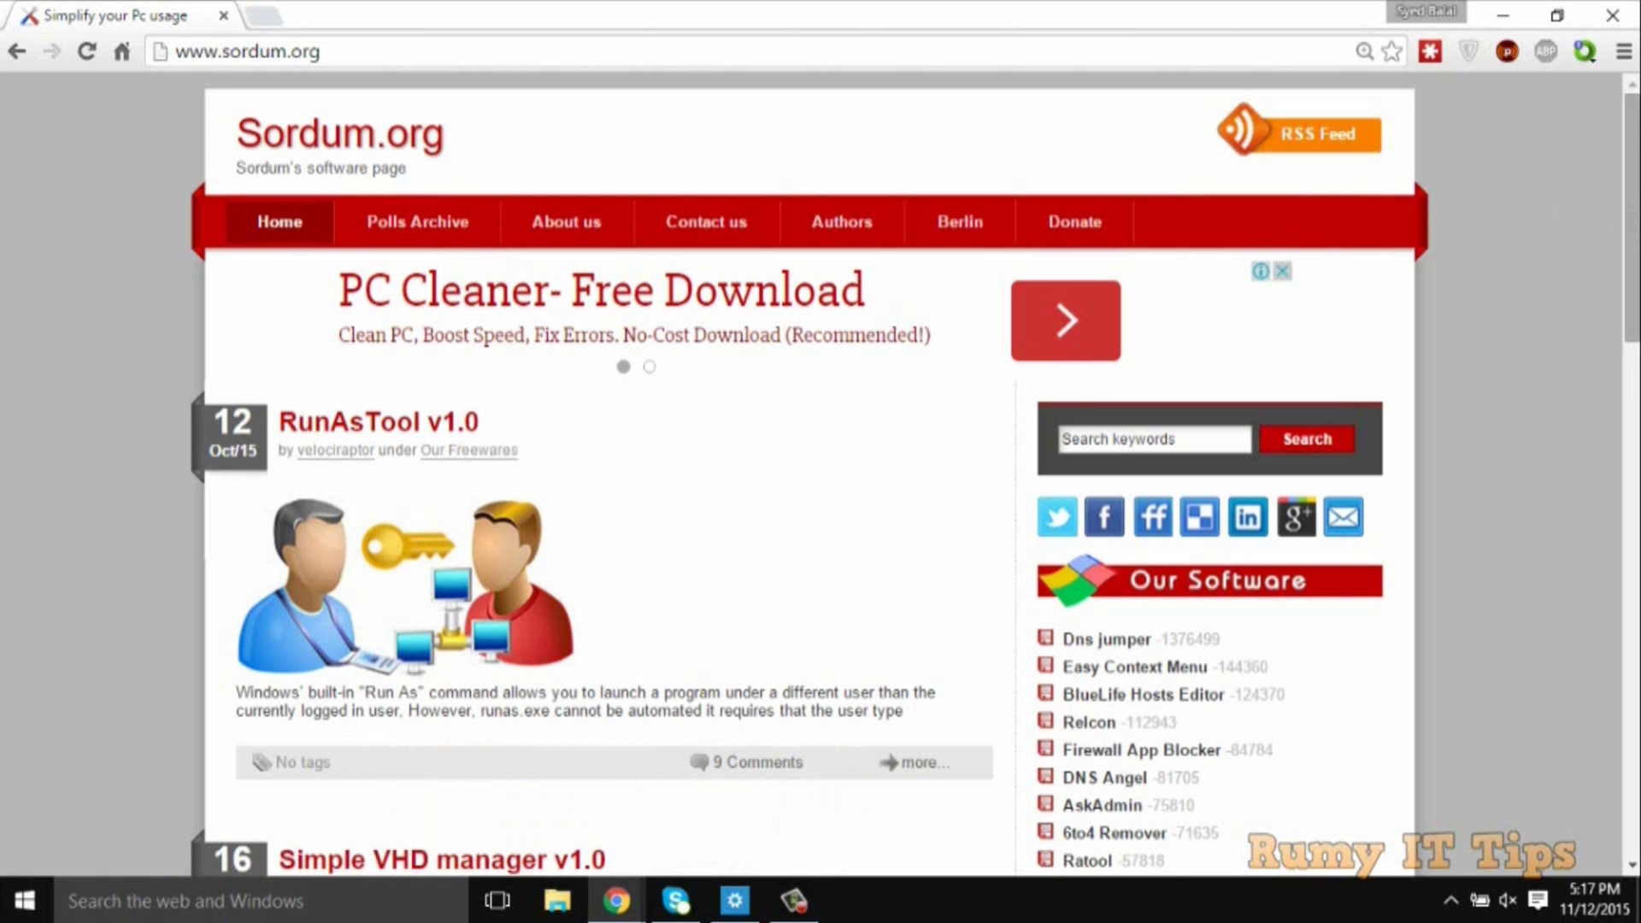
scroll(821, 475, down, 2)
scroll(821, 475, down, 2)
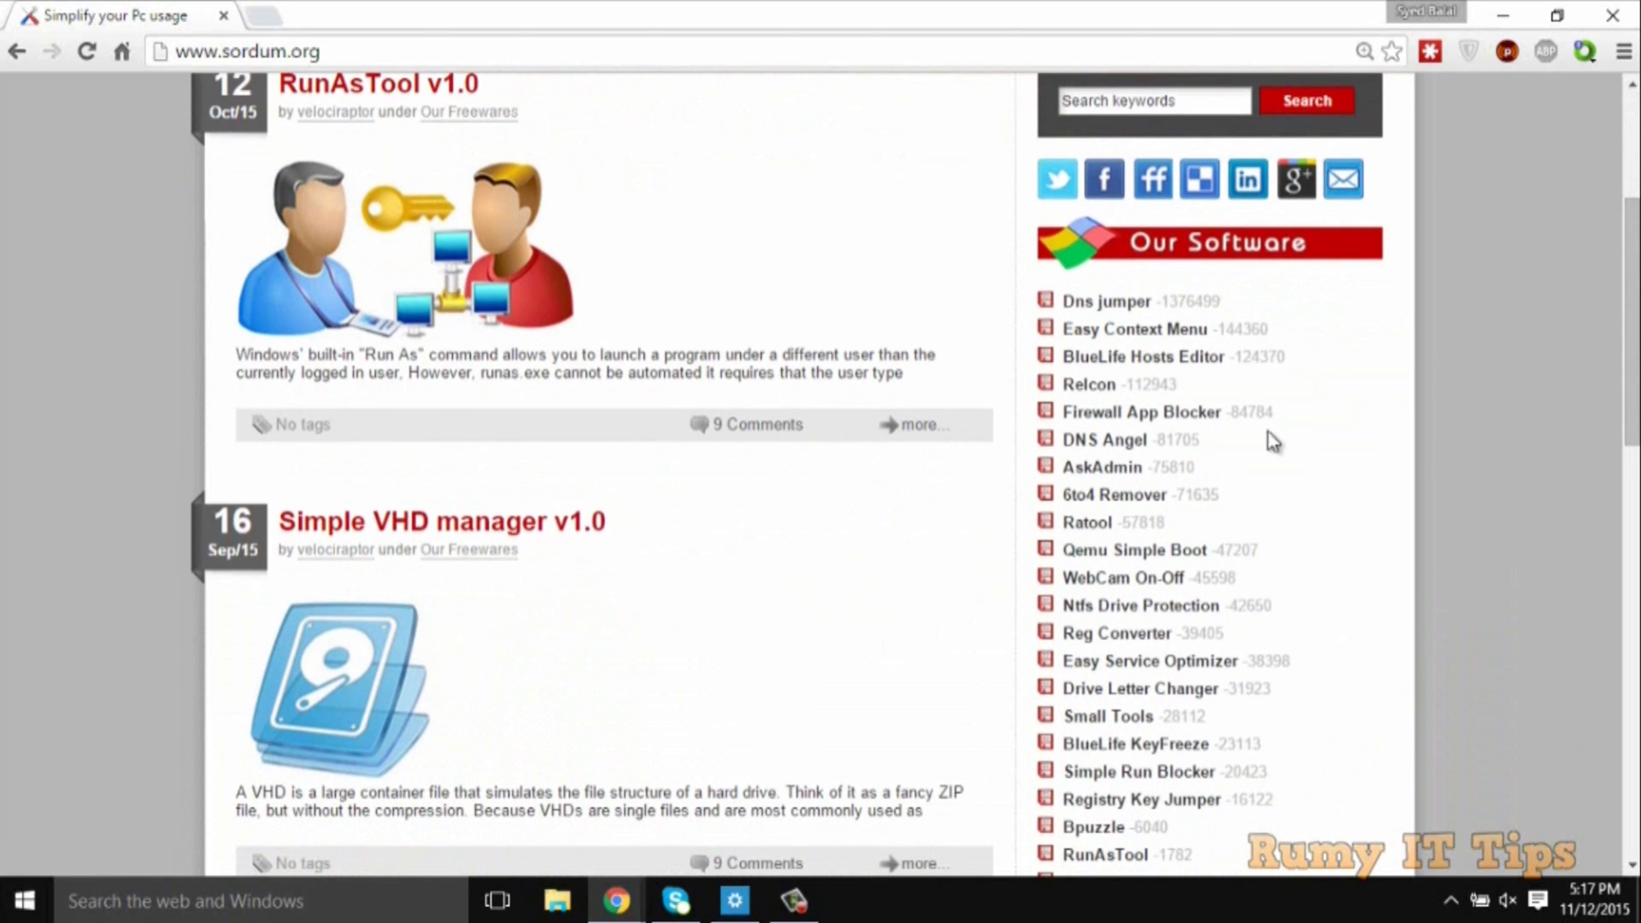
- Open the Ratool v1.3 page from the software list and download the Ratool zip
click(1107, 527)
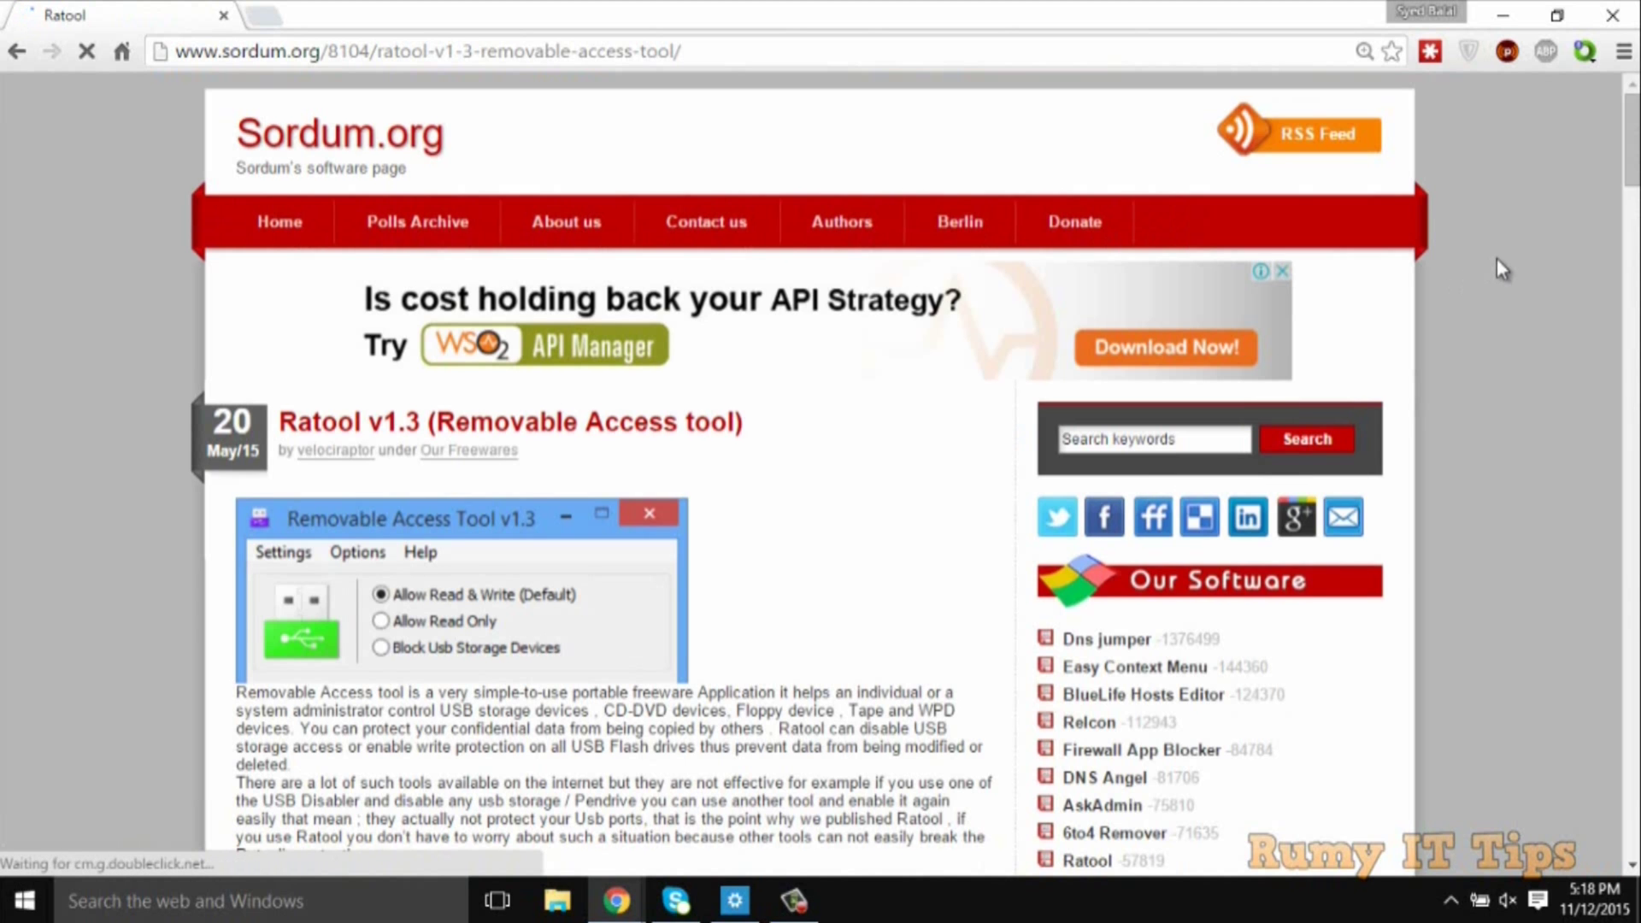
drag(1632, 154, 1633, 672)
click(316, 684)
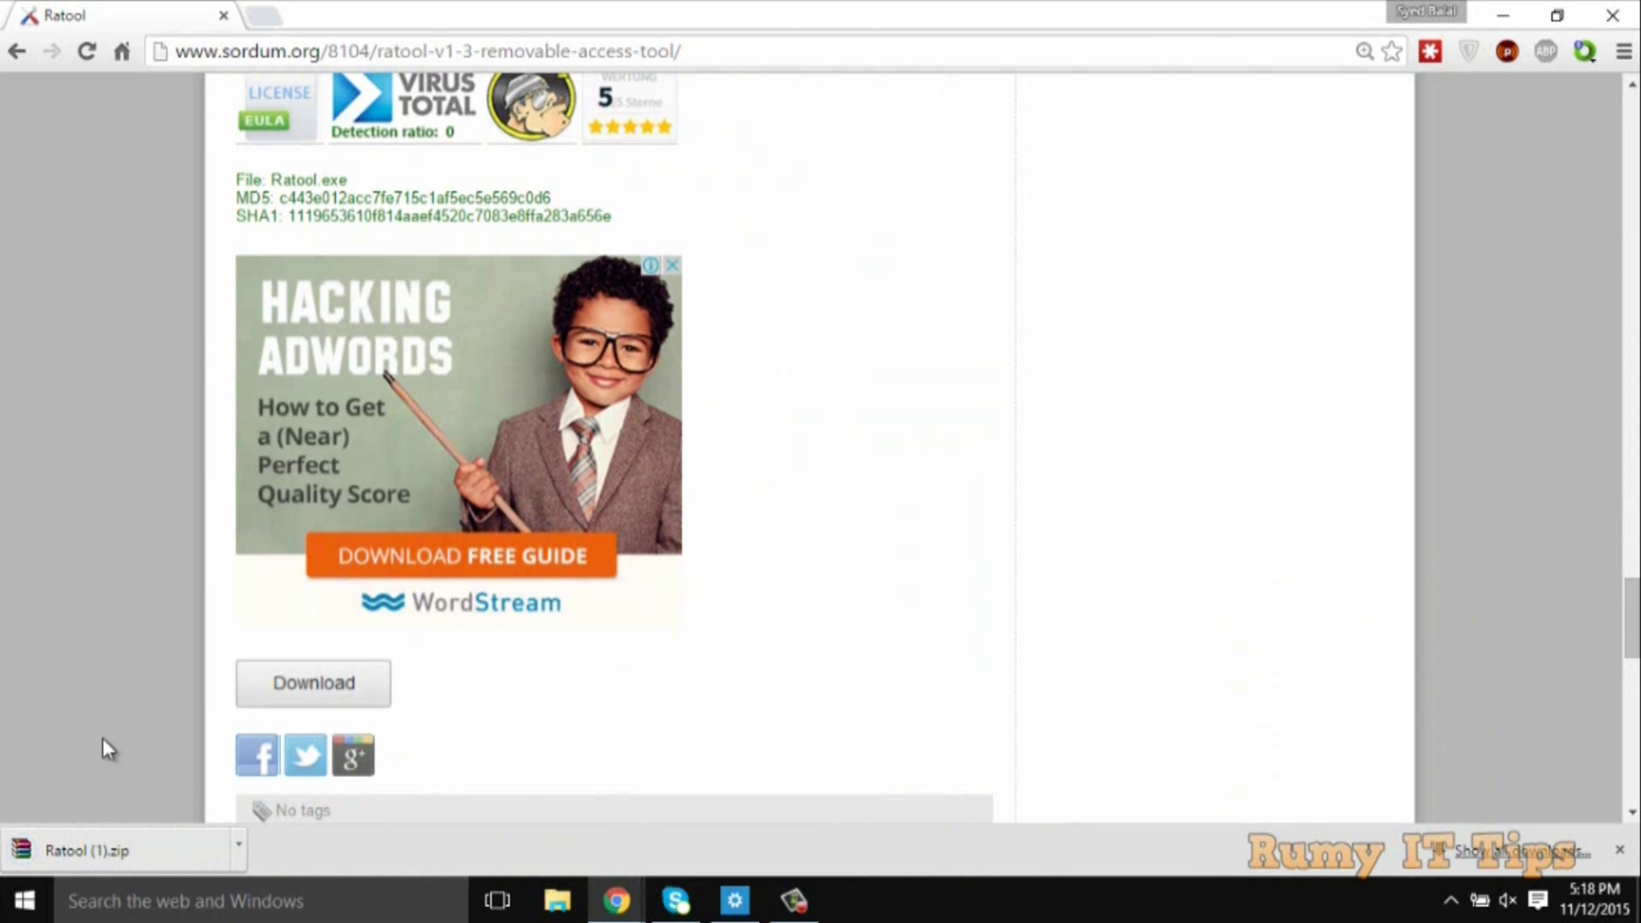
- Run Ratool.exe from the zip's Ratool_v1.3 folder as administrator, then minimize WinRAR and Chrome
click(124, 855)
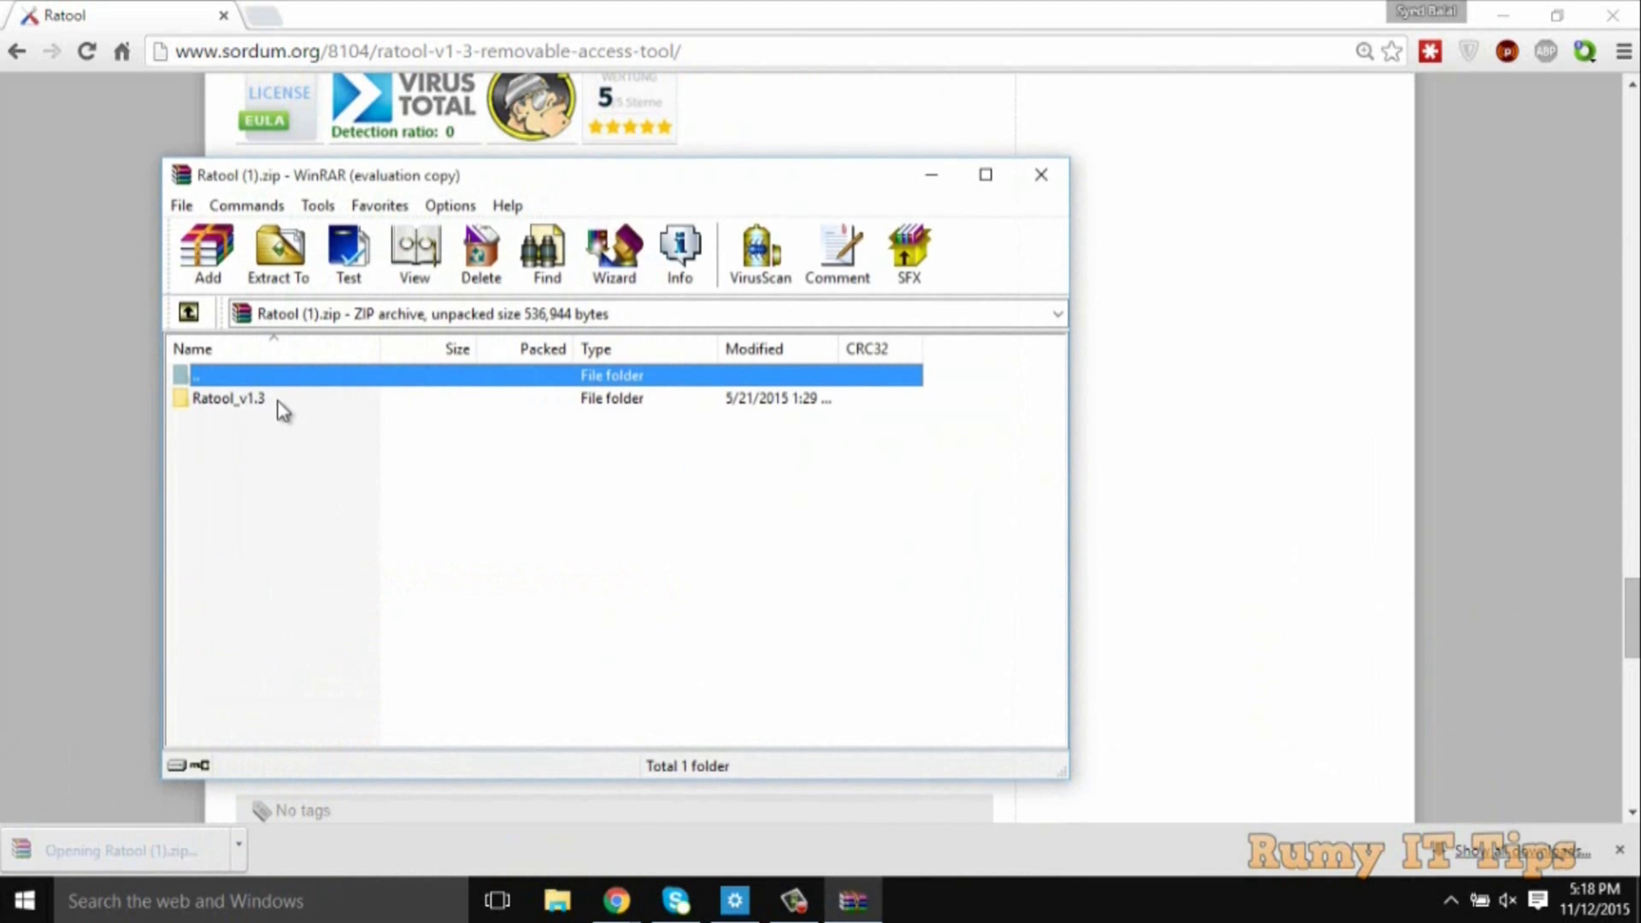
double_click(278, 402)
click(246, 400)
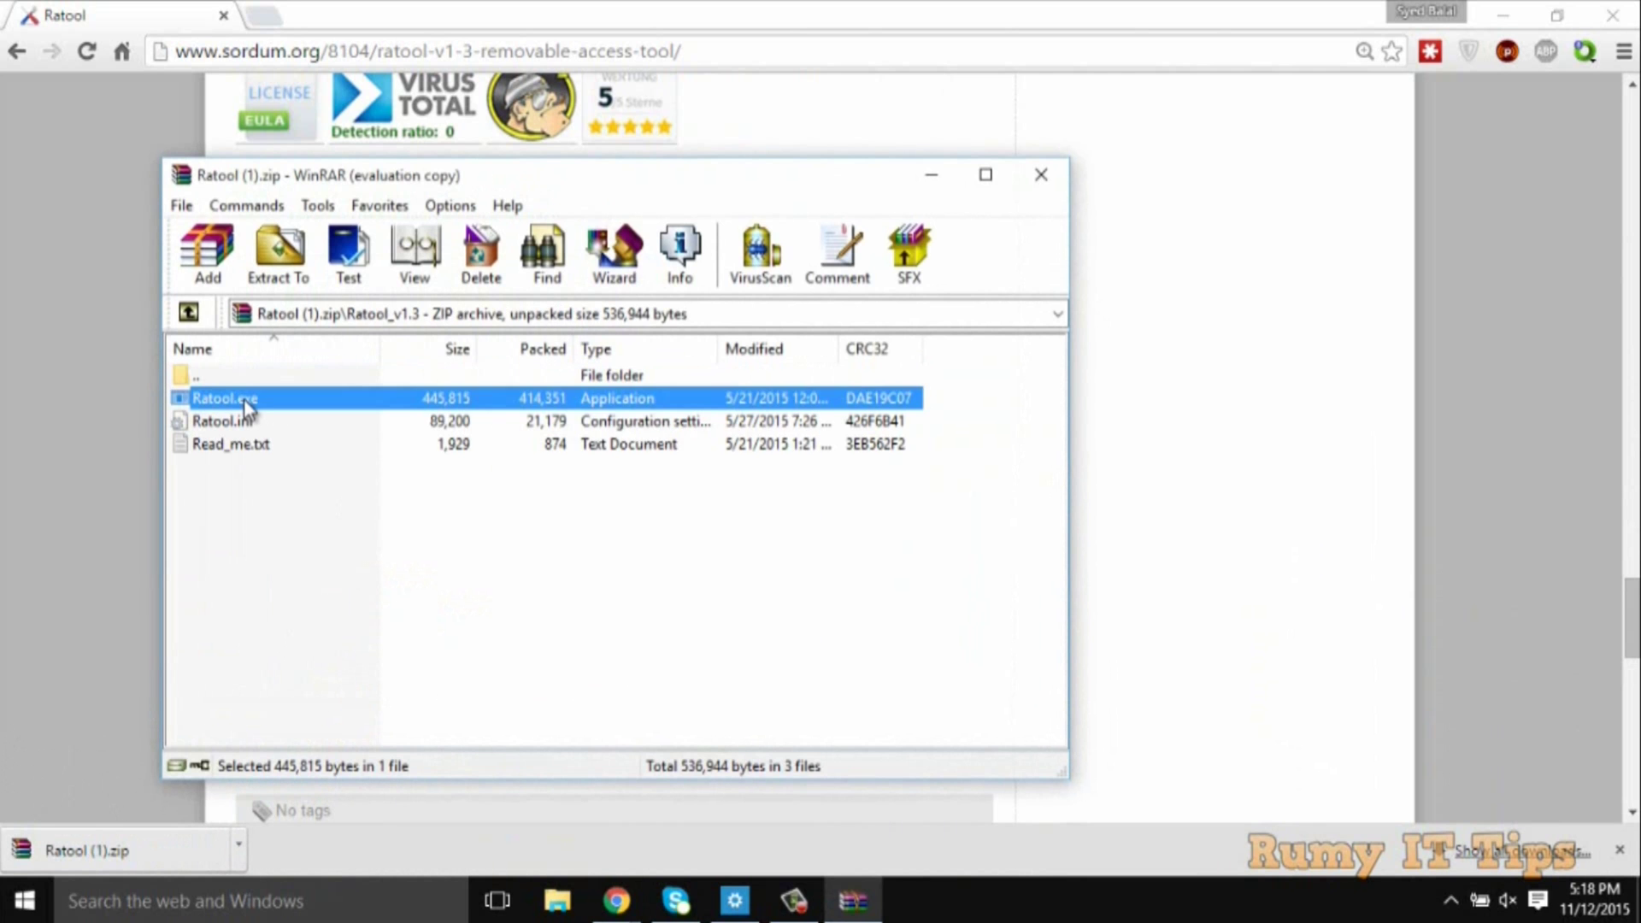
double_click(246, 401)
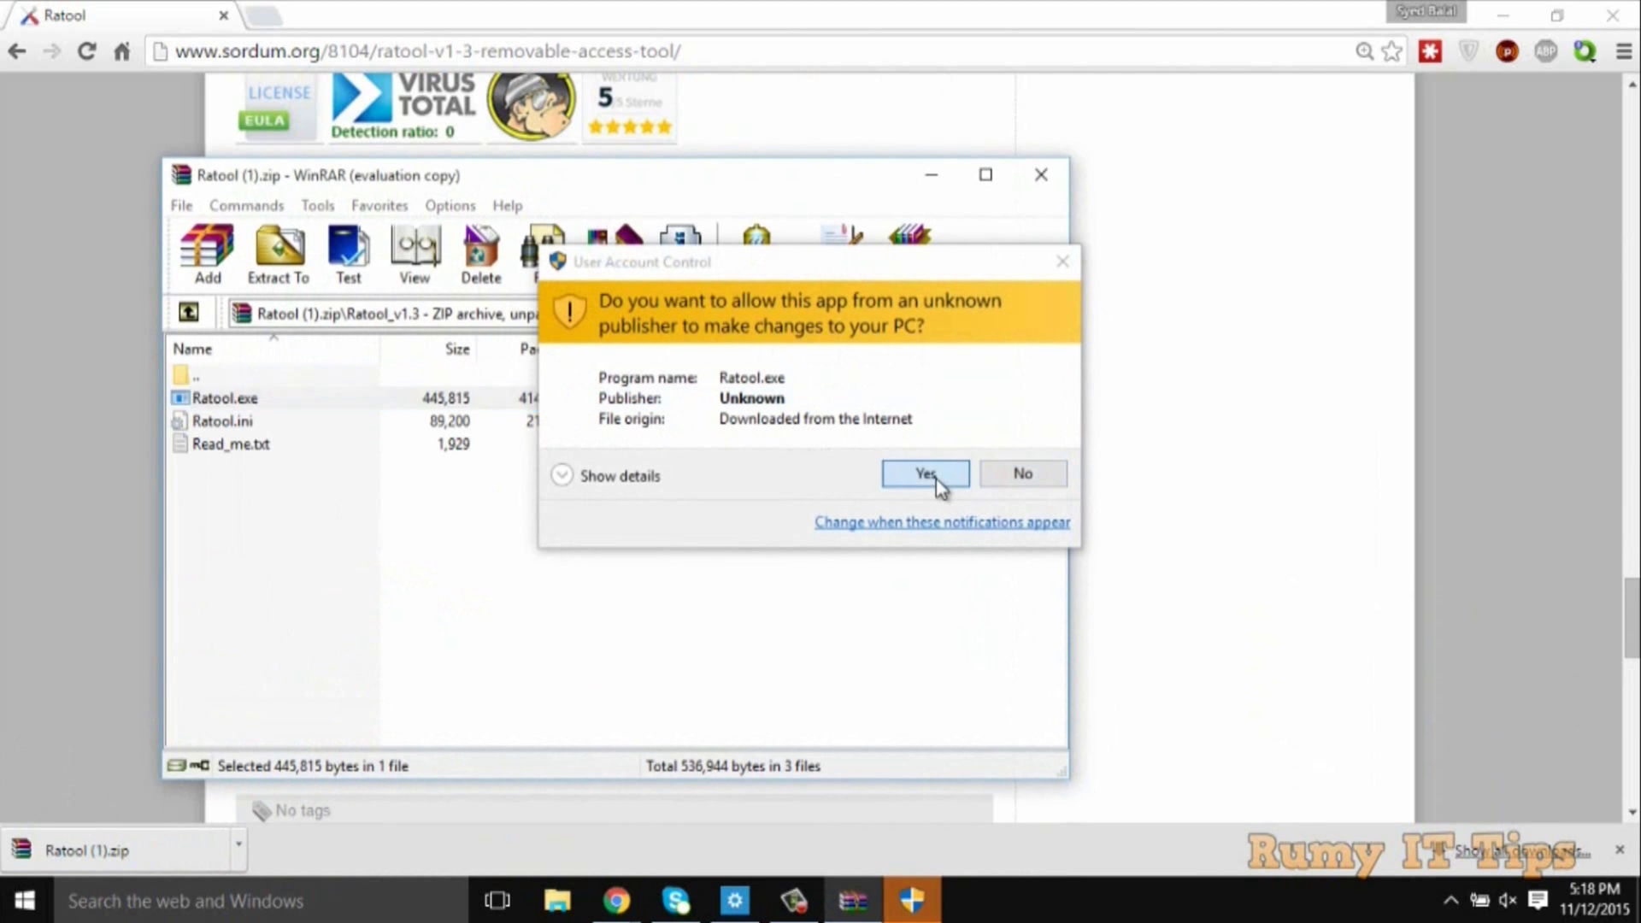
click(936, 480)
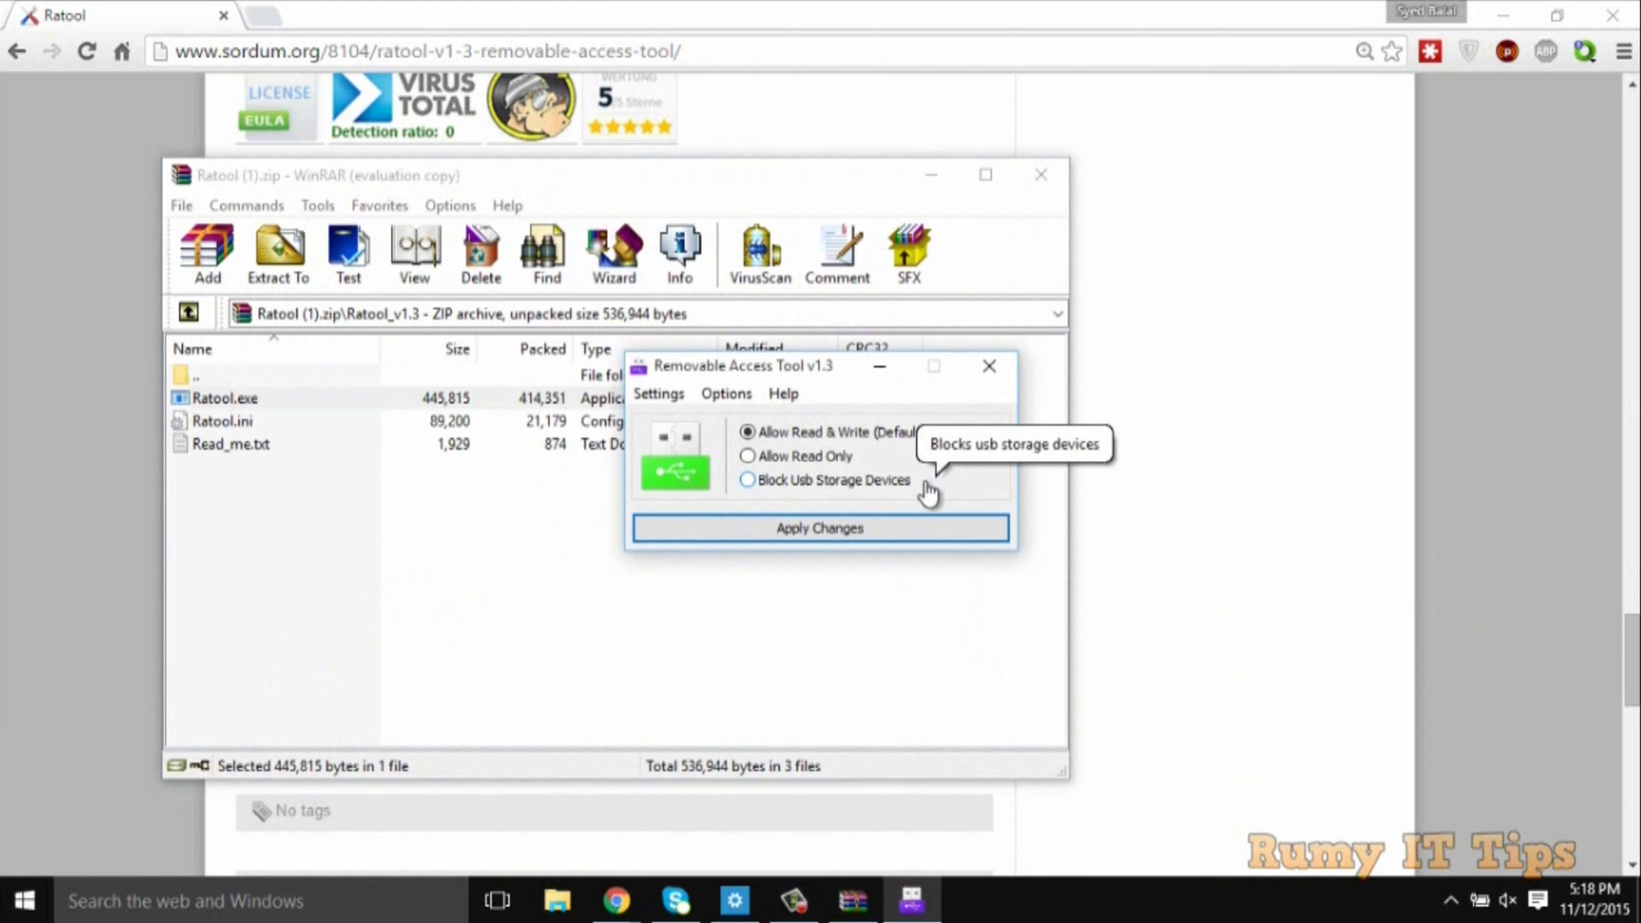
click(931, 174)
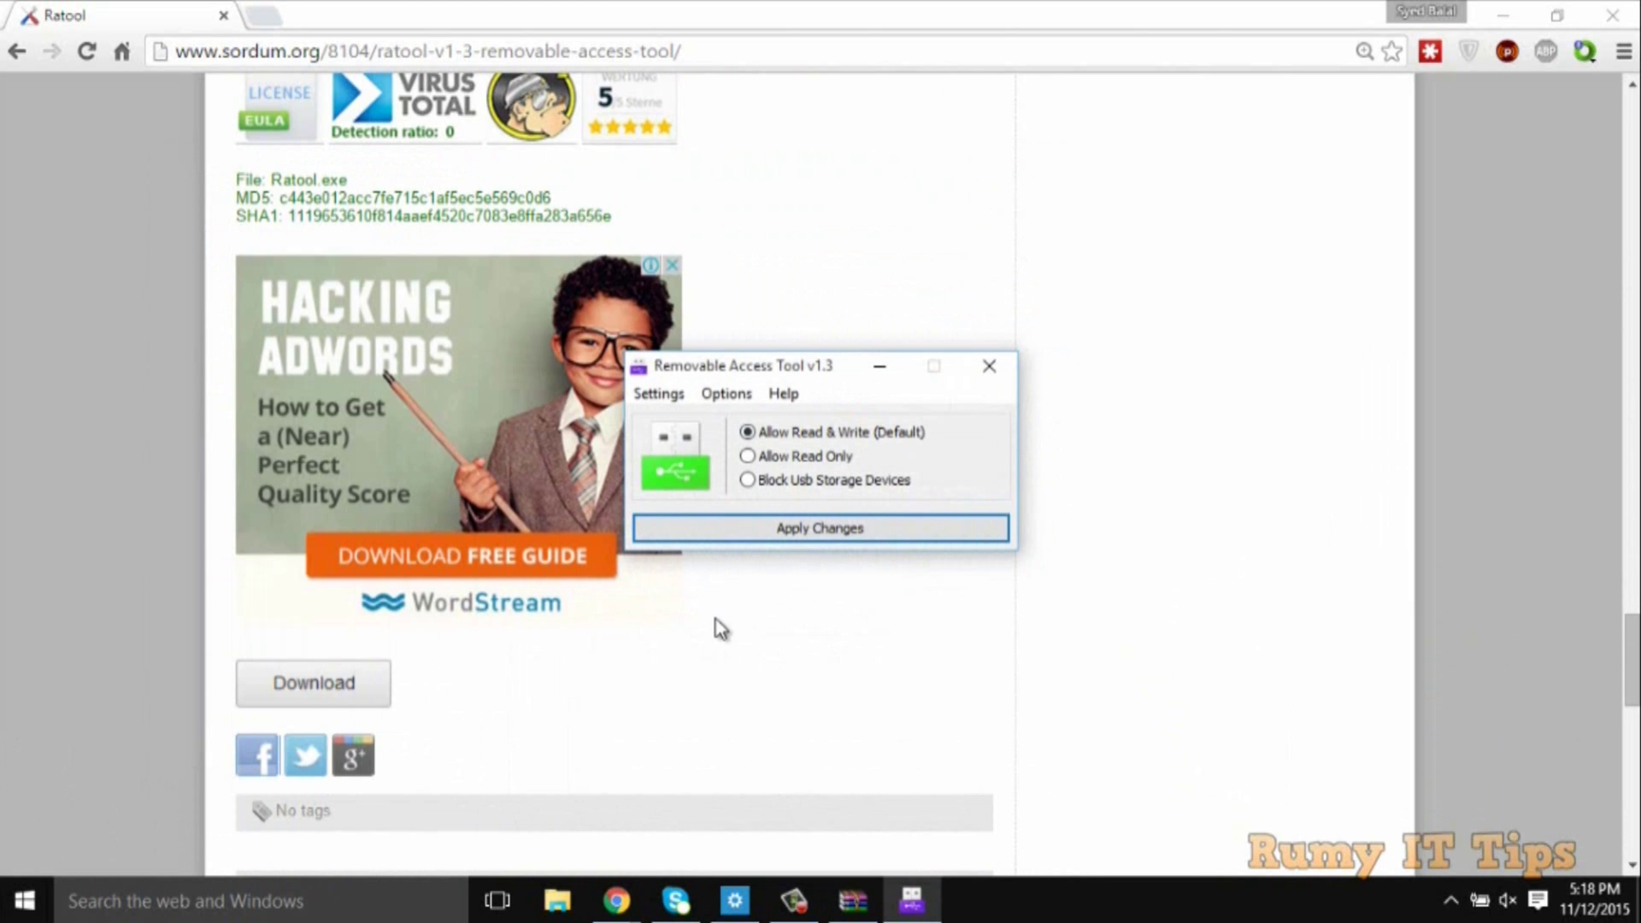
click(1501, 15)
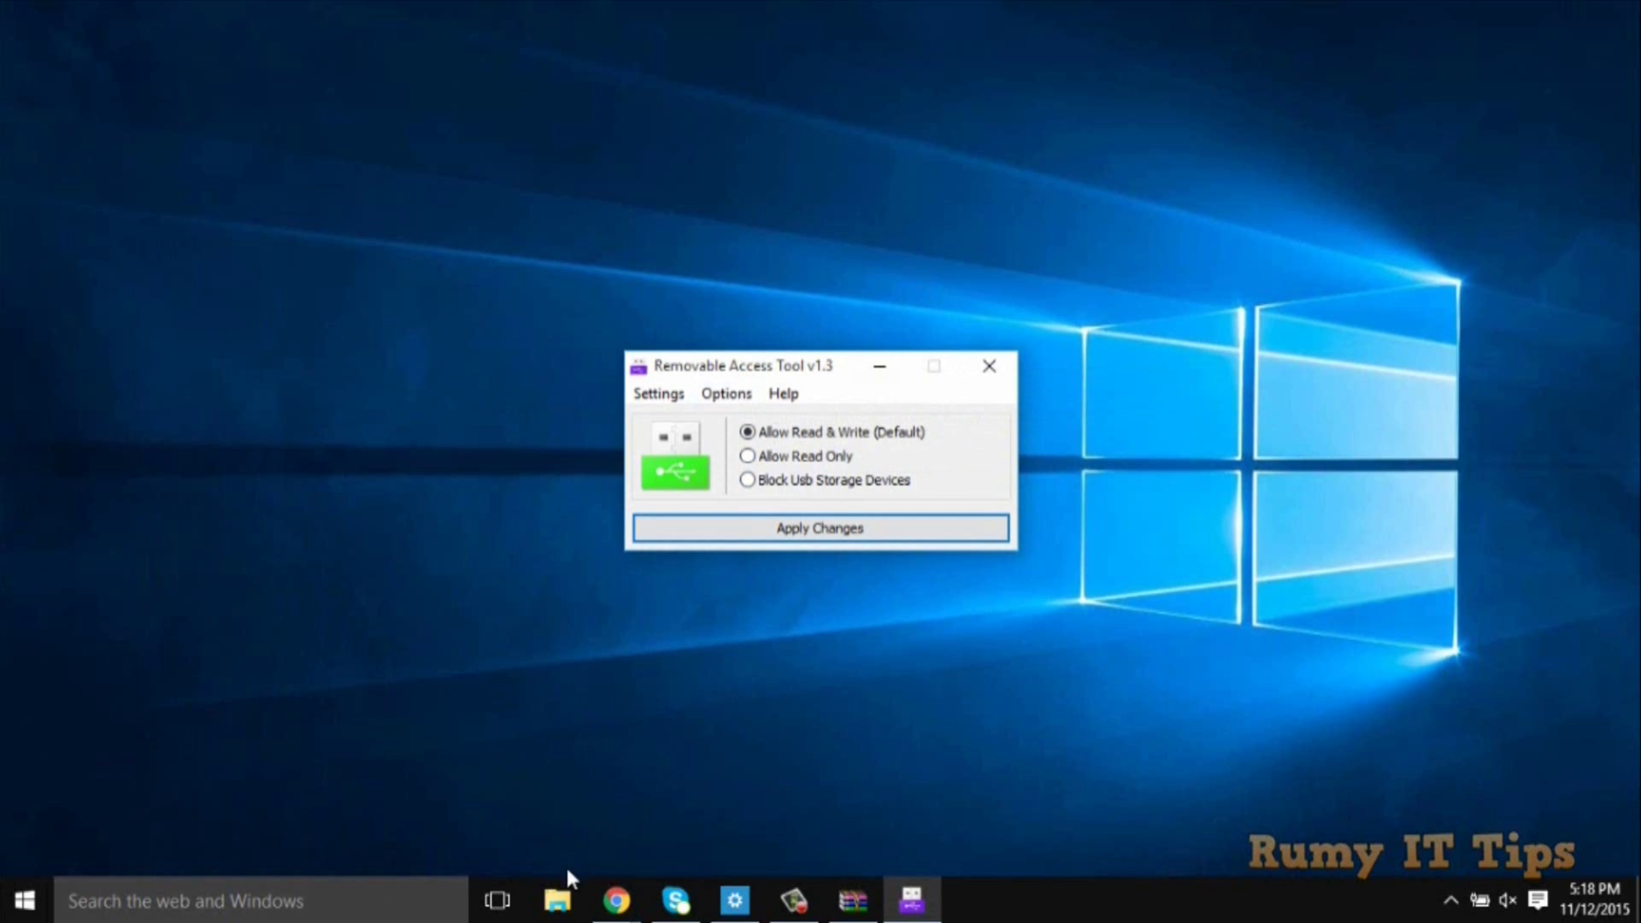
- Eject the USB drive via Safely Remove Hardware so This PC drops Removable Disk (H:)
click(557, 899)
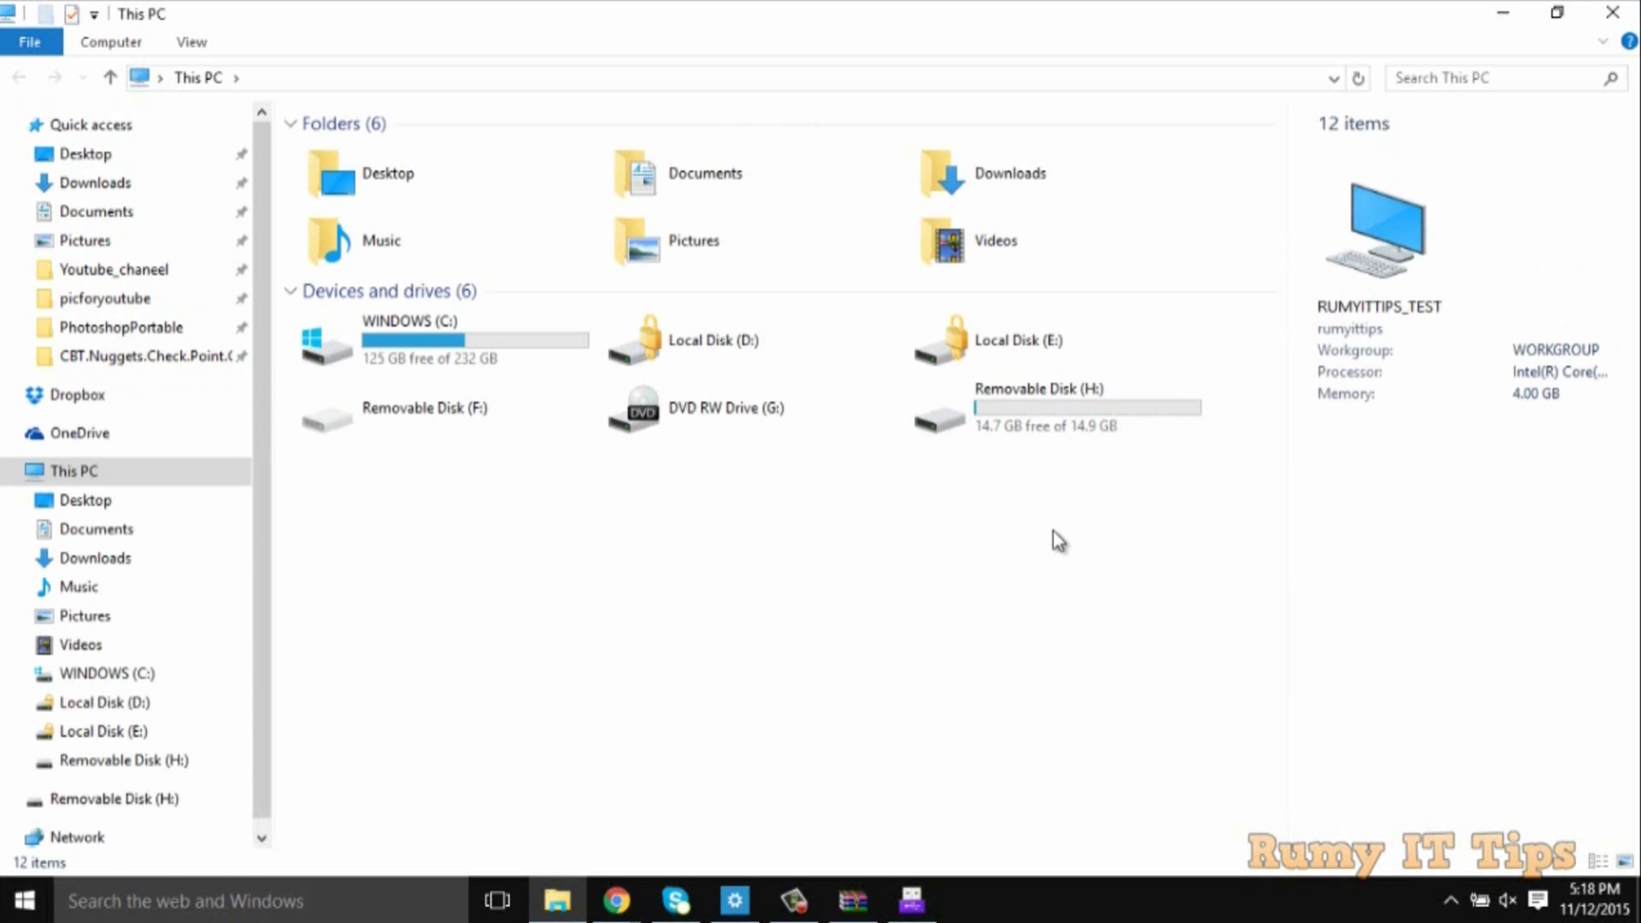
click(1450, 899)
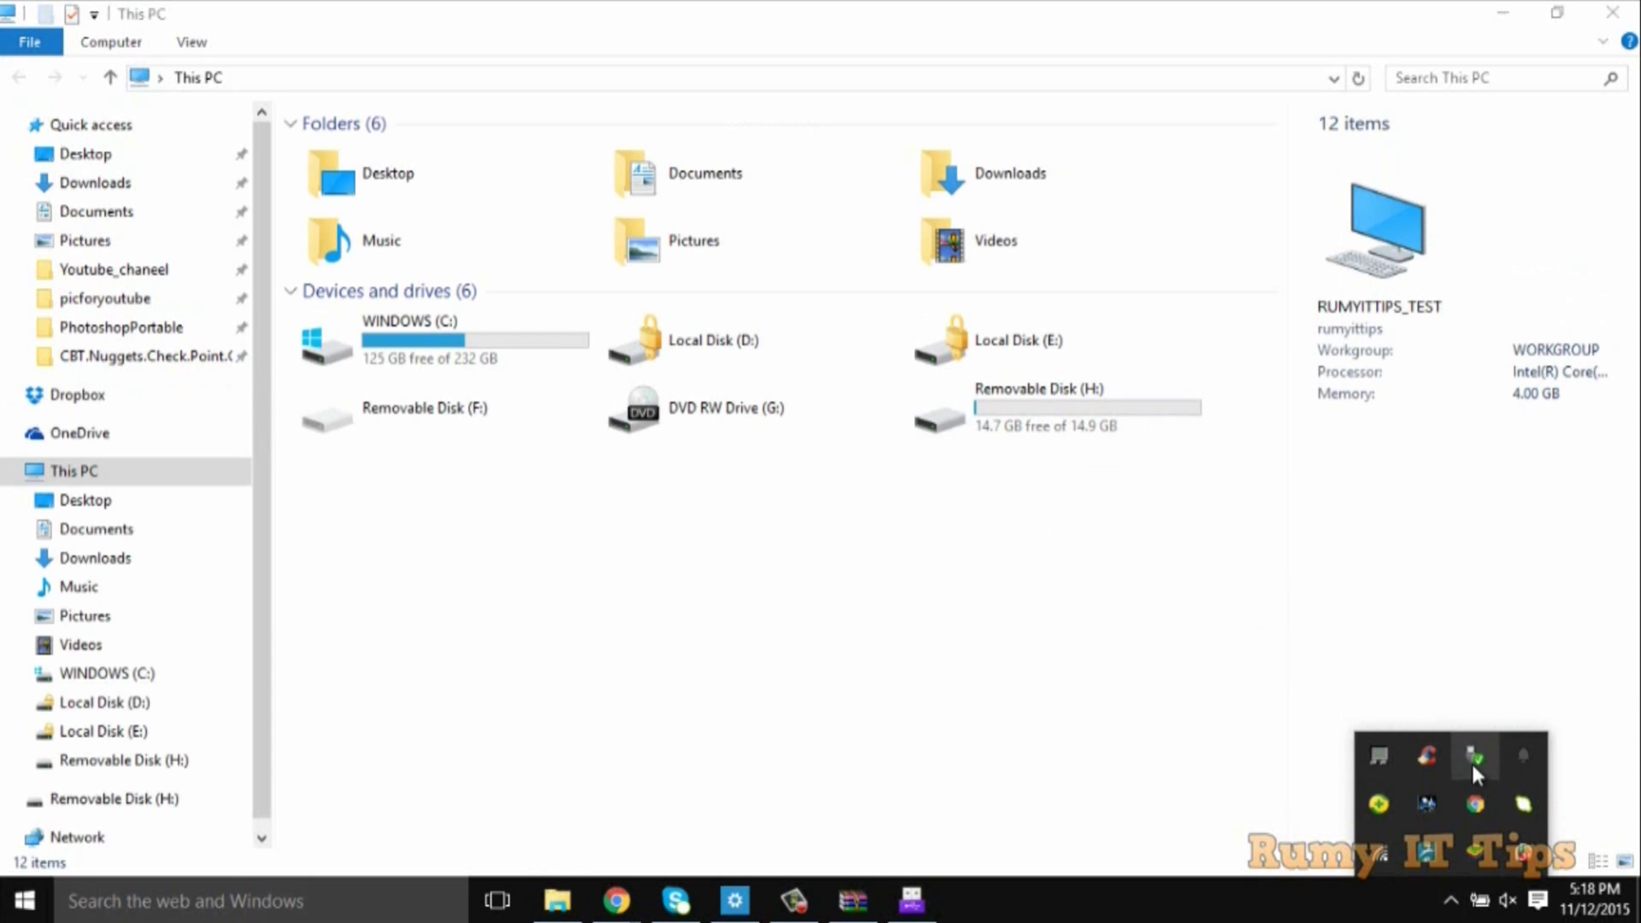
click(1470, 760)
click(1448, 816)
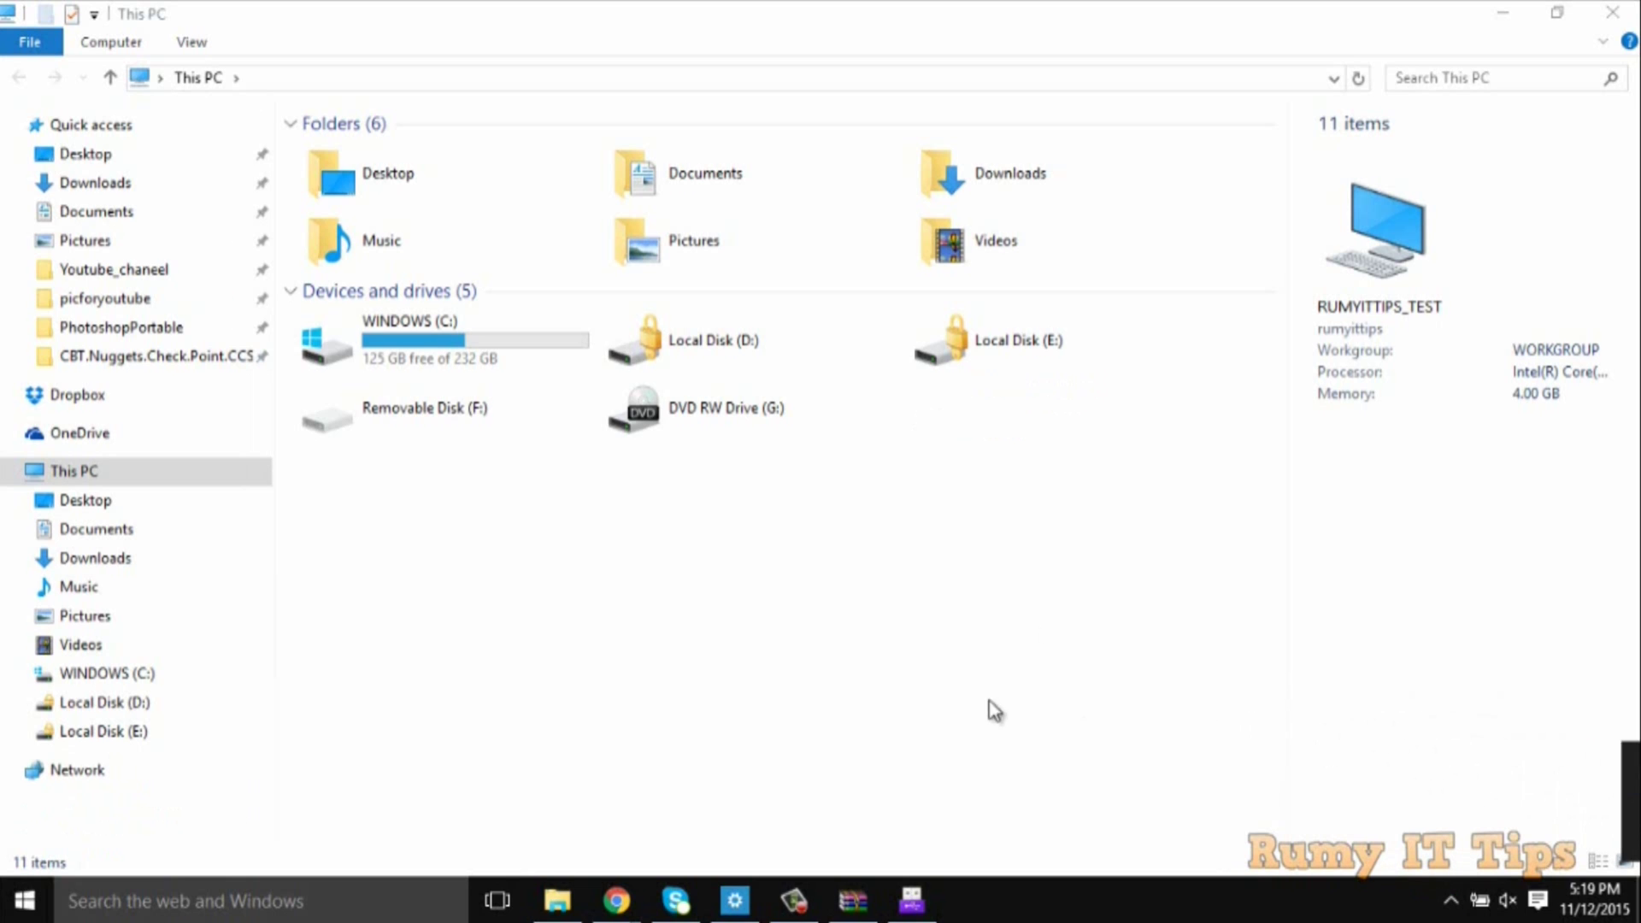
- Set Ratool to Block Usb Storage Devices, apply it and confirm
click(927, 900)
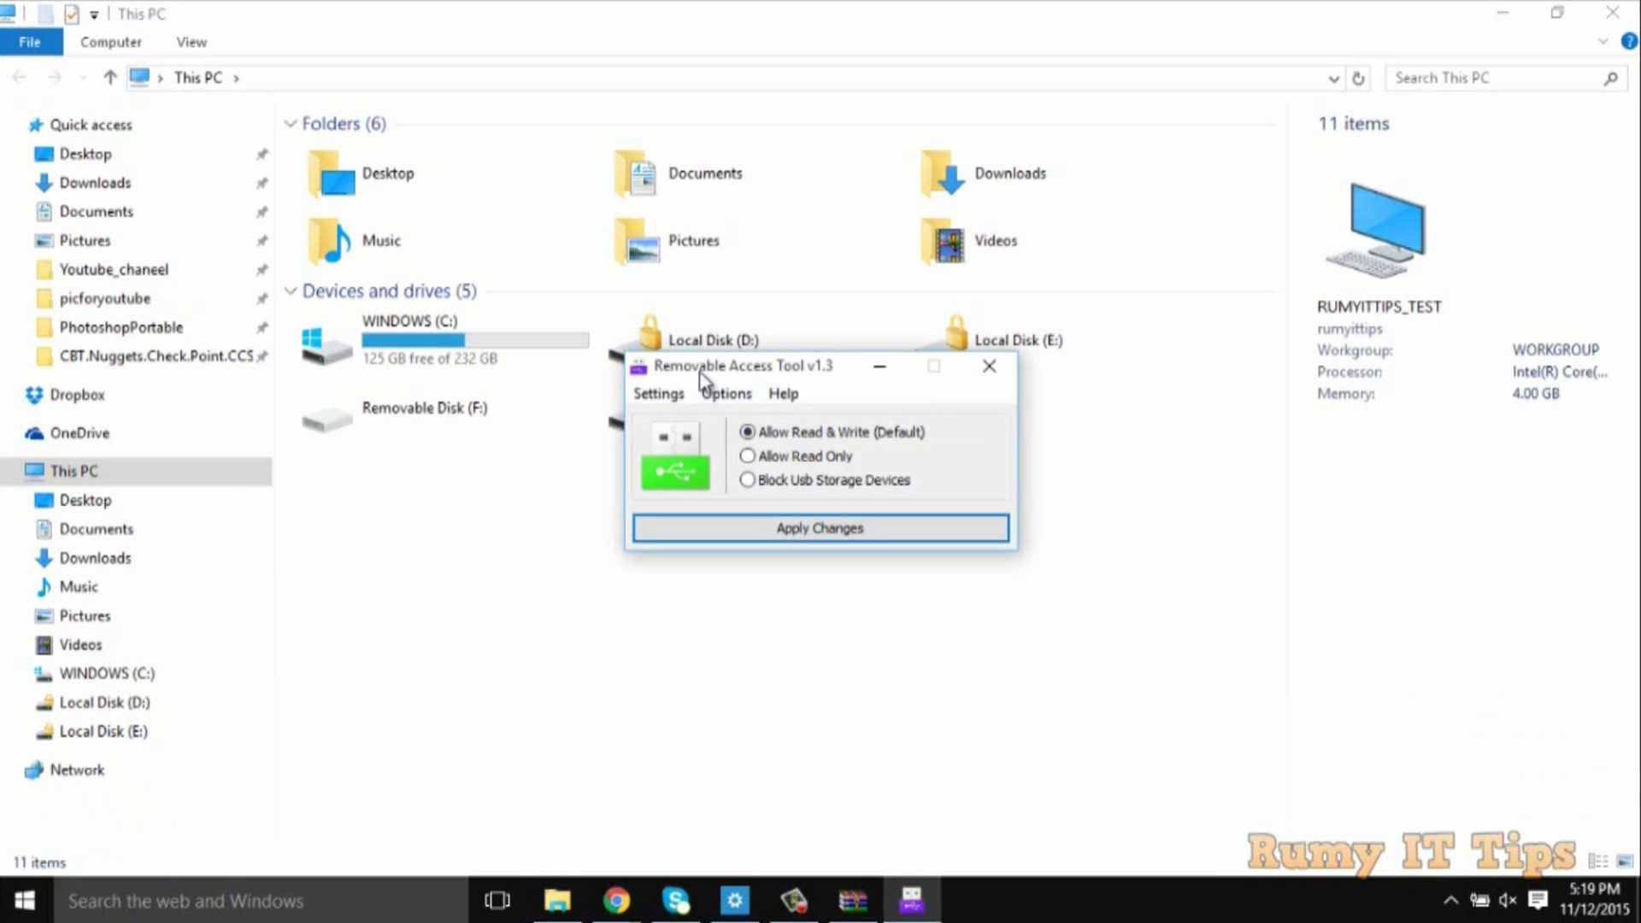
mouse_move(707, 380)
mouse_down()
mouse_move(908, 317)
mouse_move(430, 412)
mouse_up()
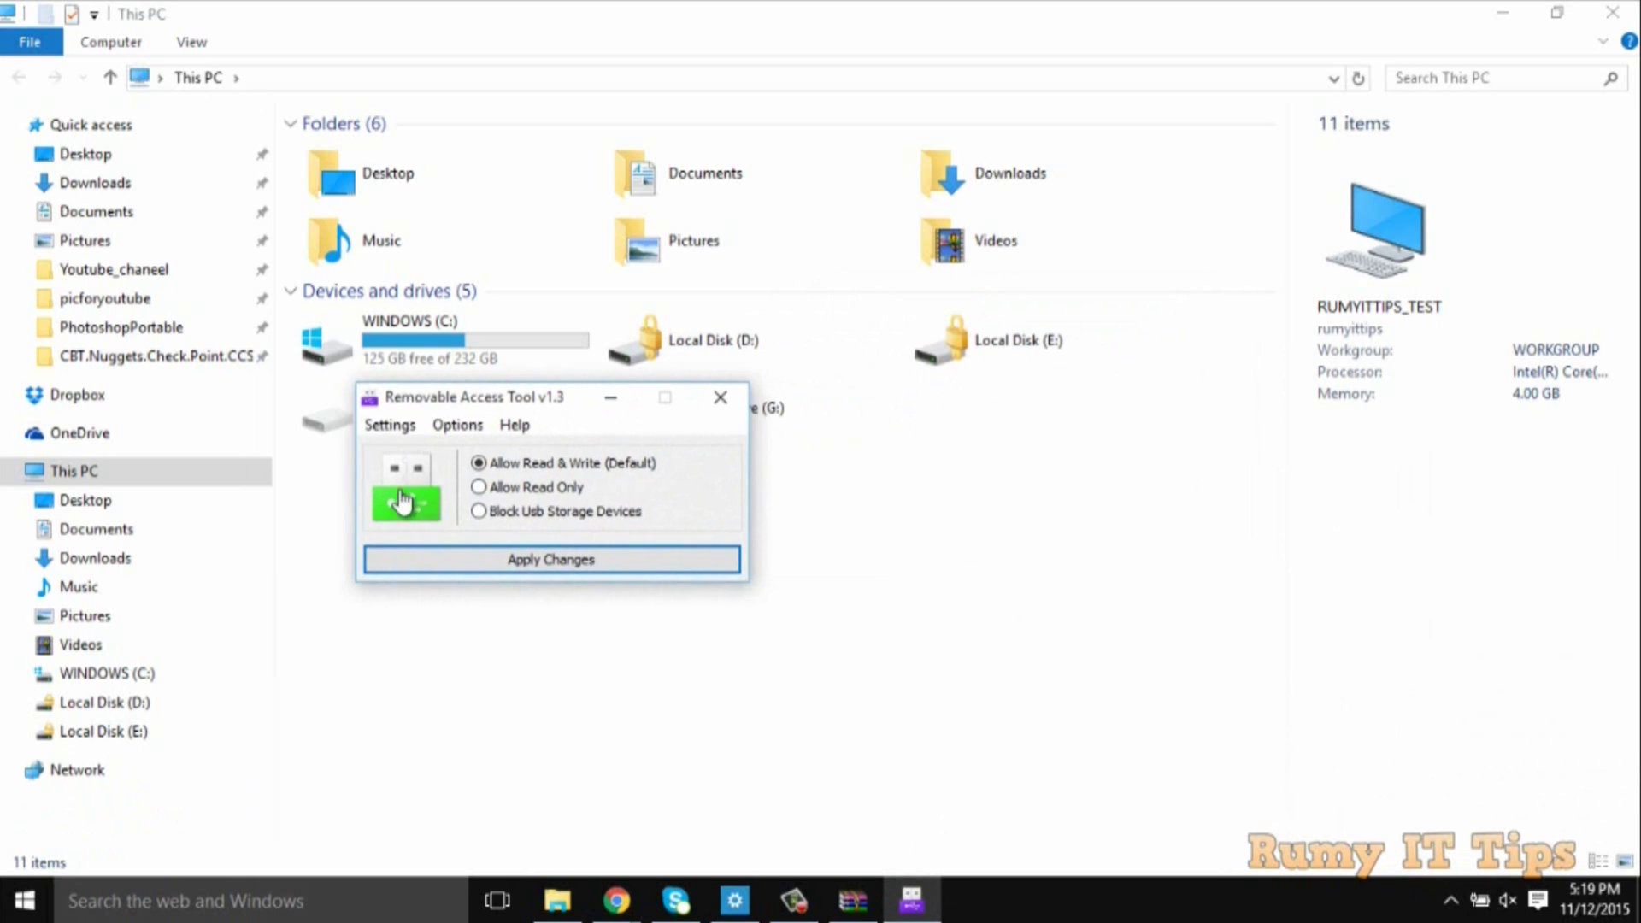
click(480, 512)
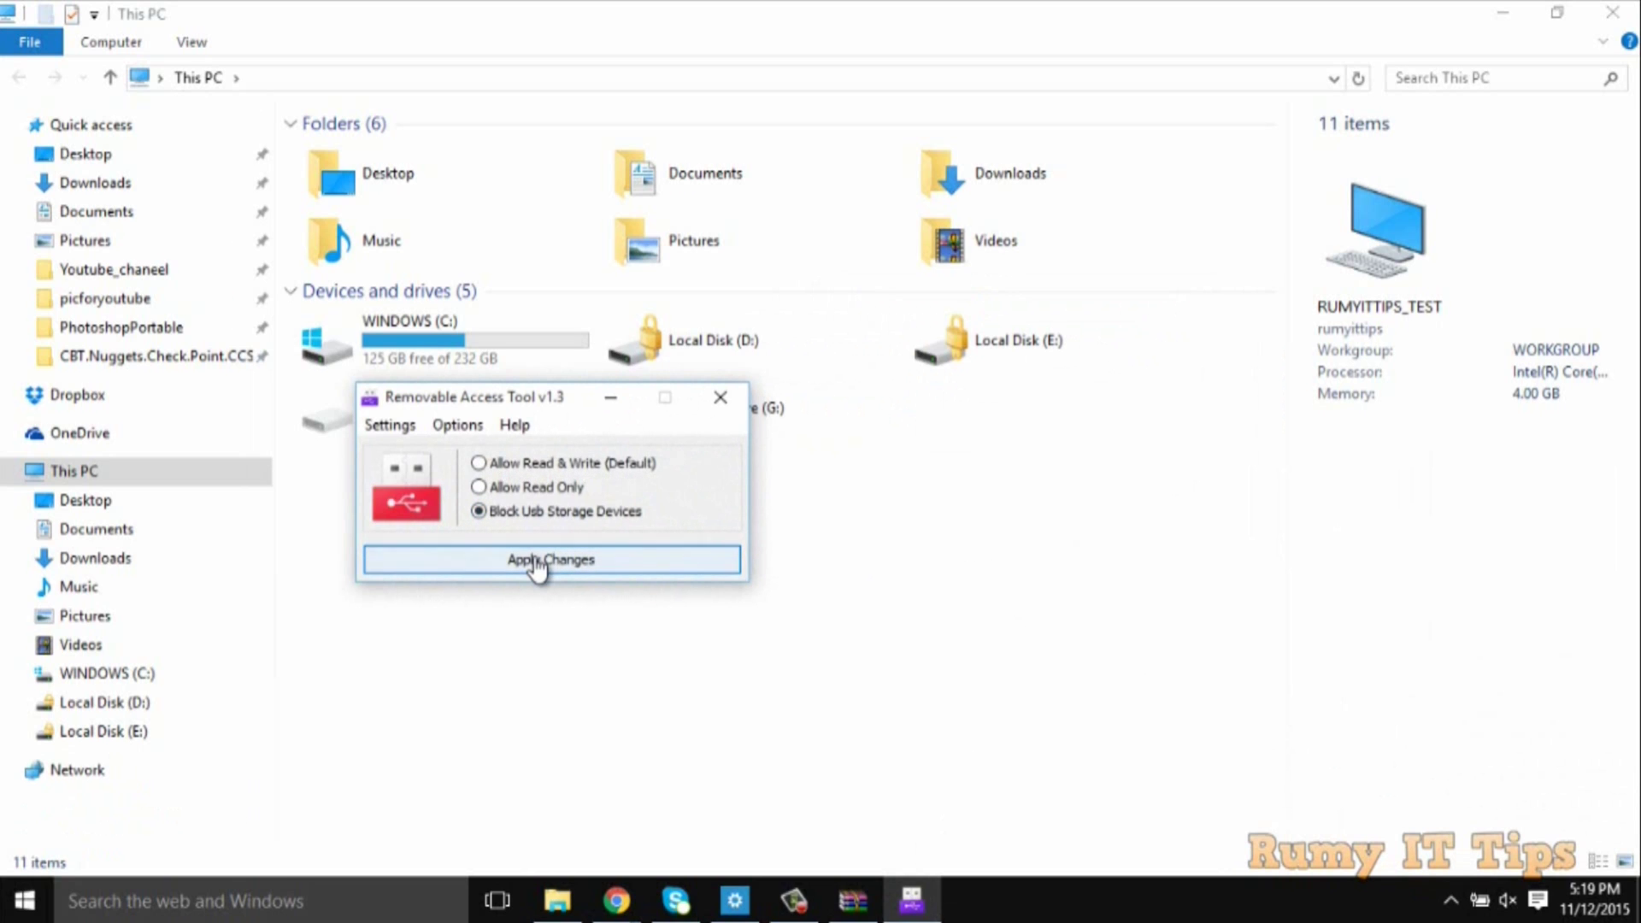
click(598, 568)
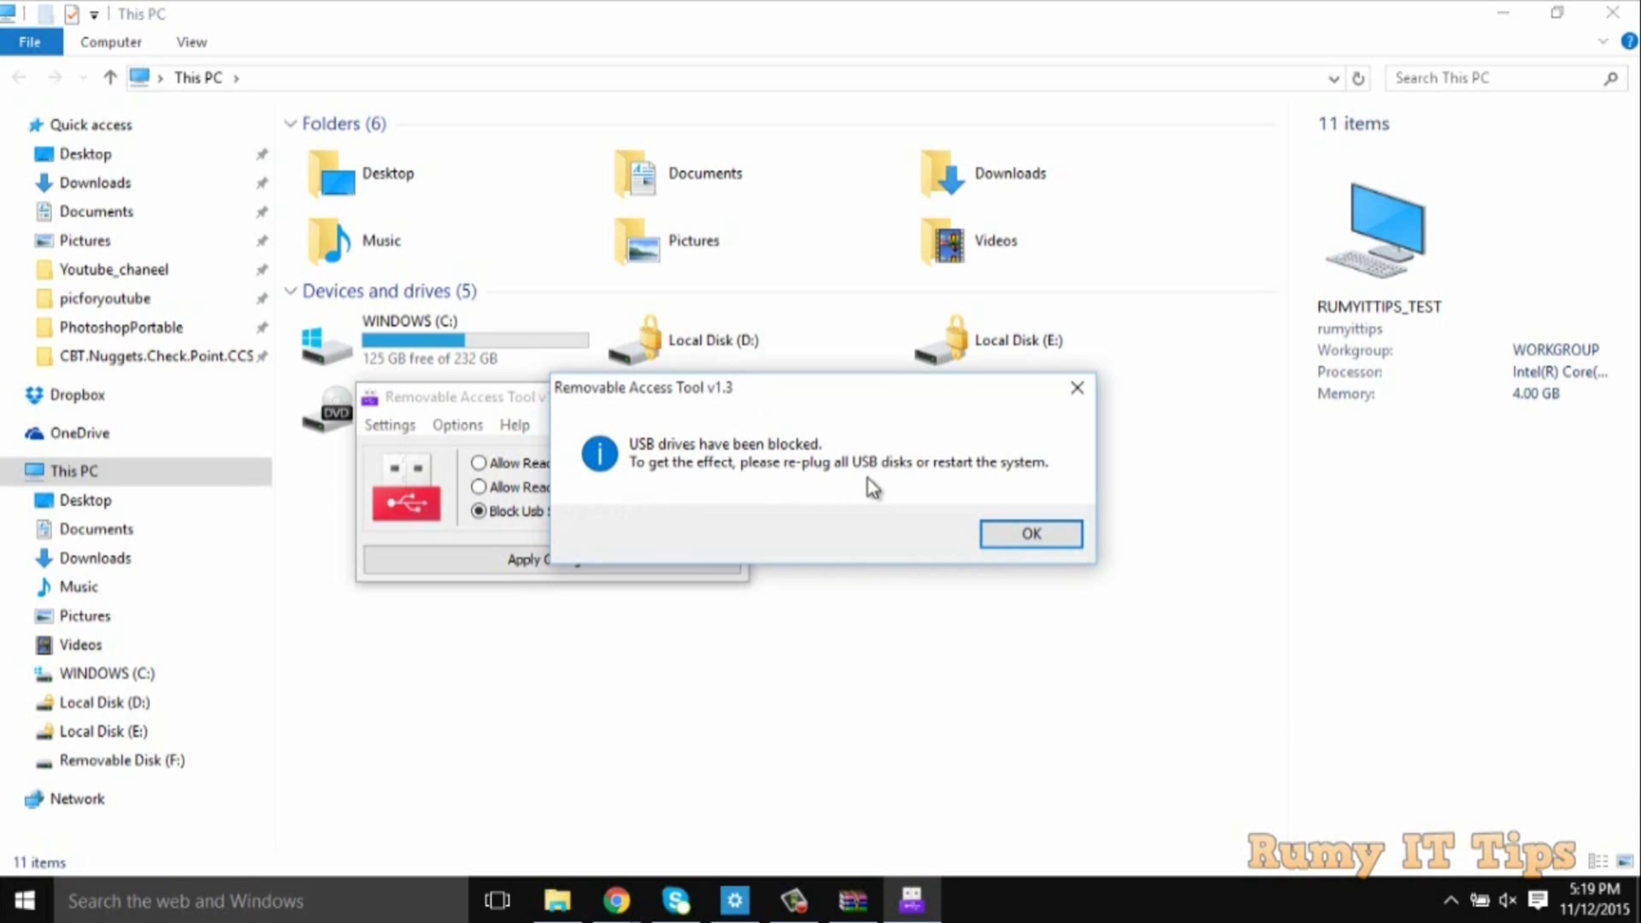
click(1030, 533)
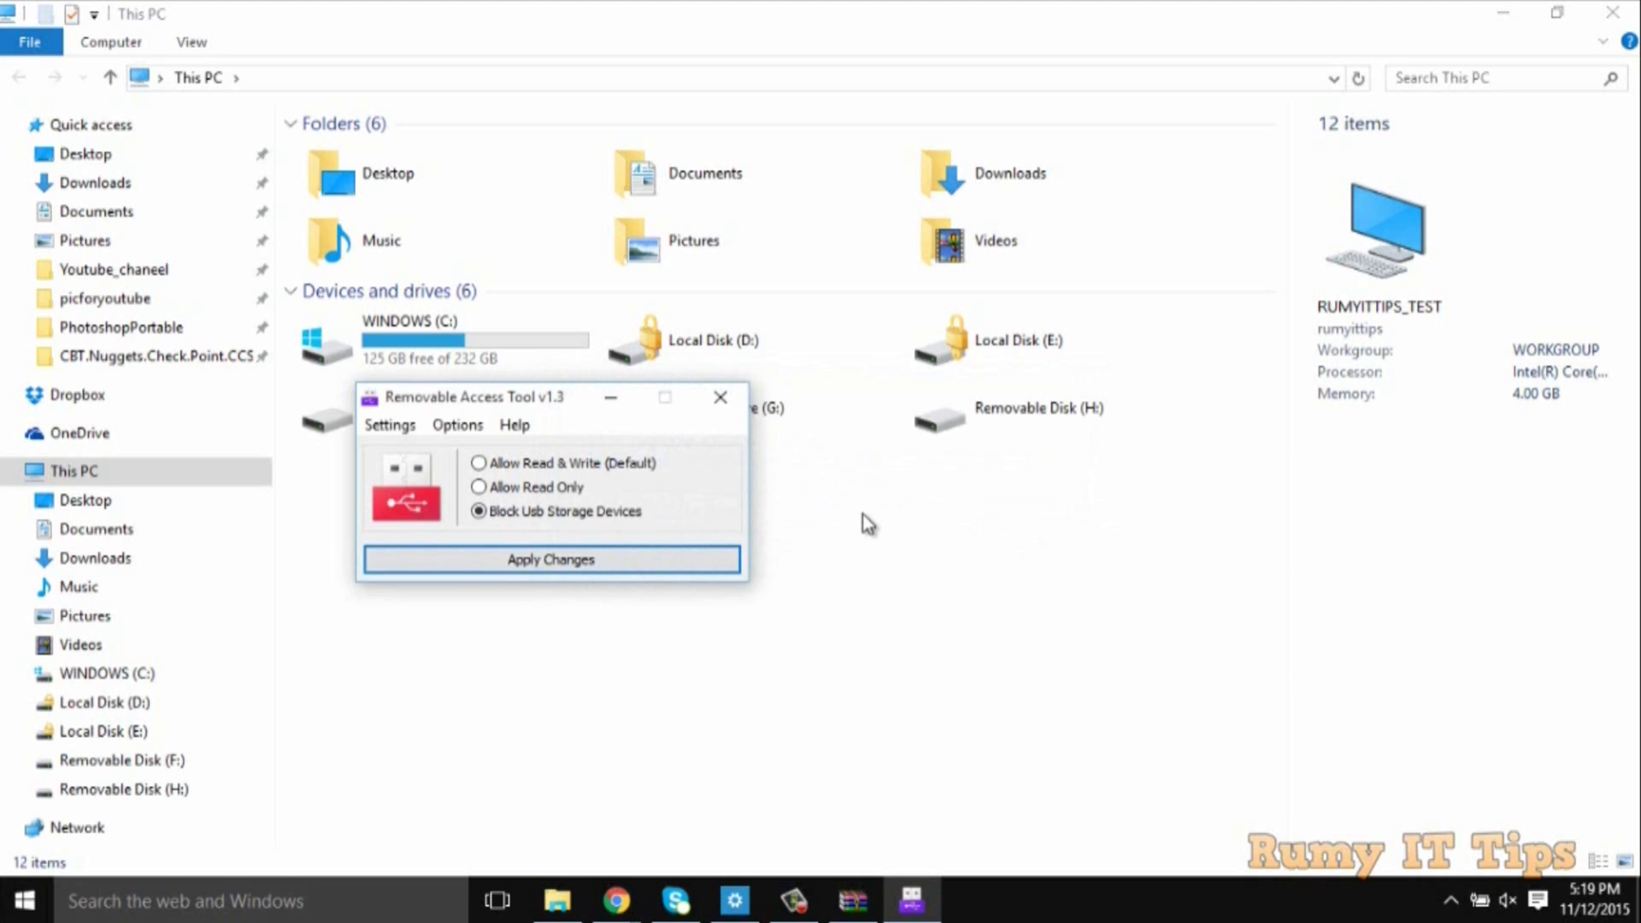
click(977, 414)
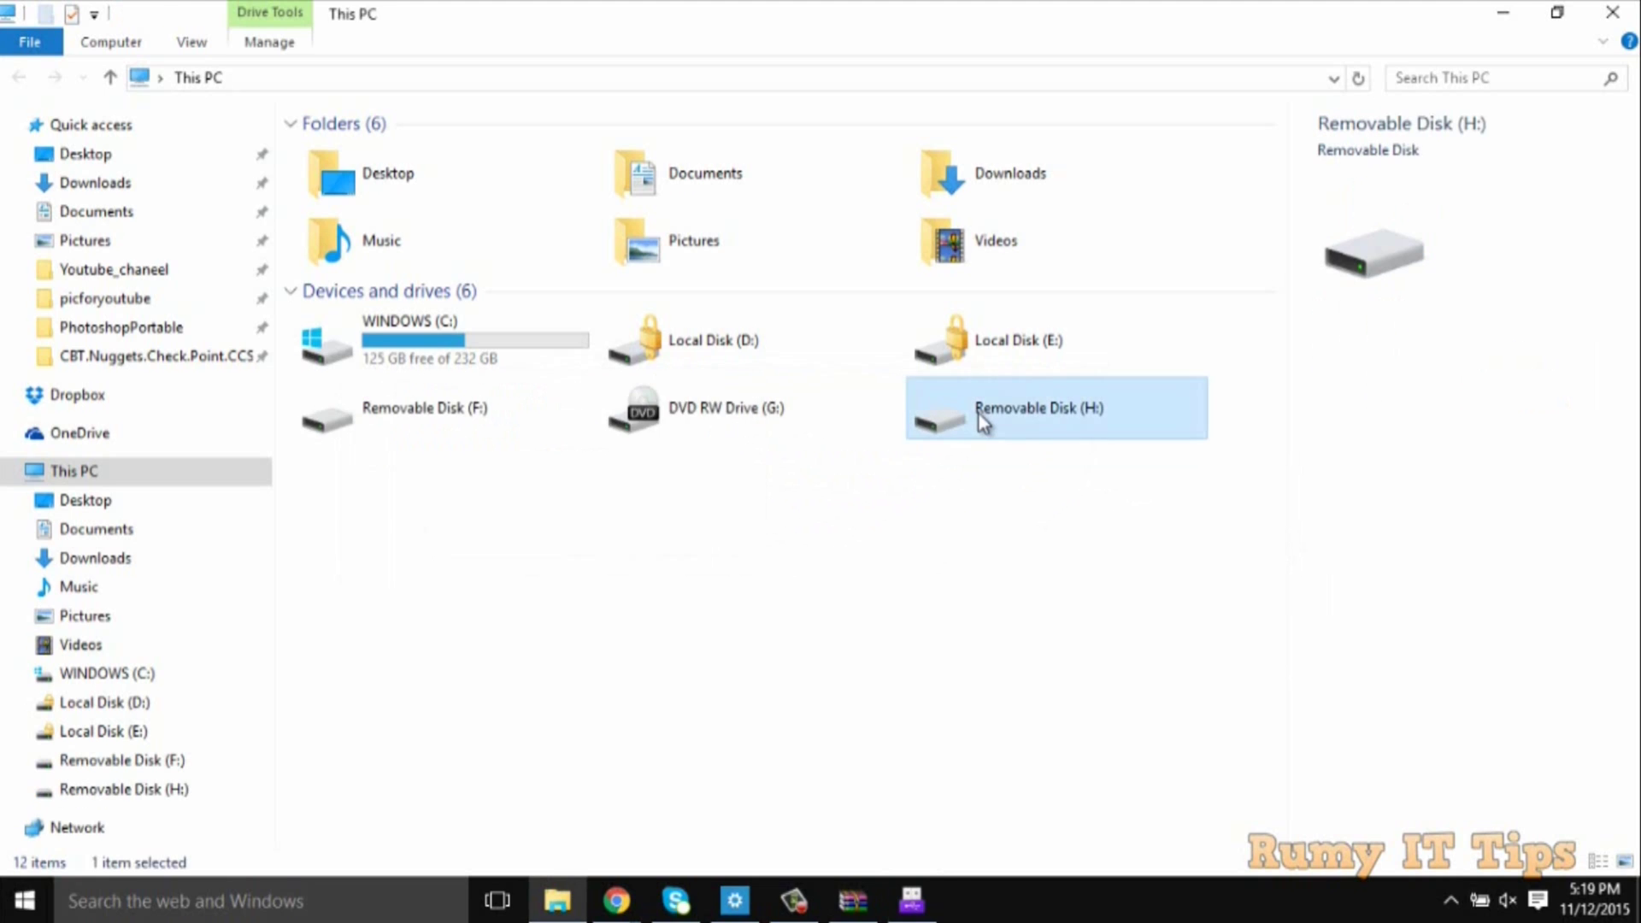
double_click(977, 413)
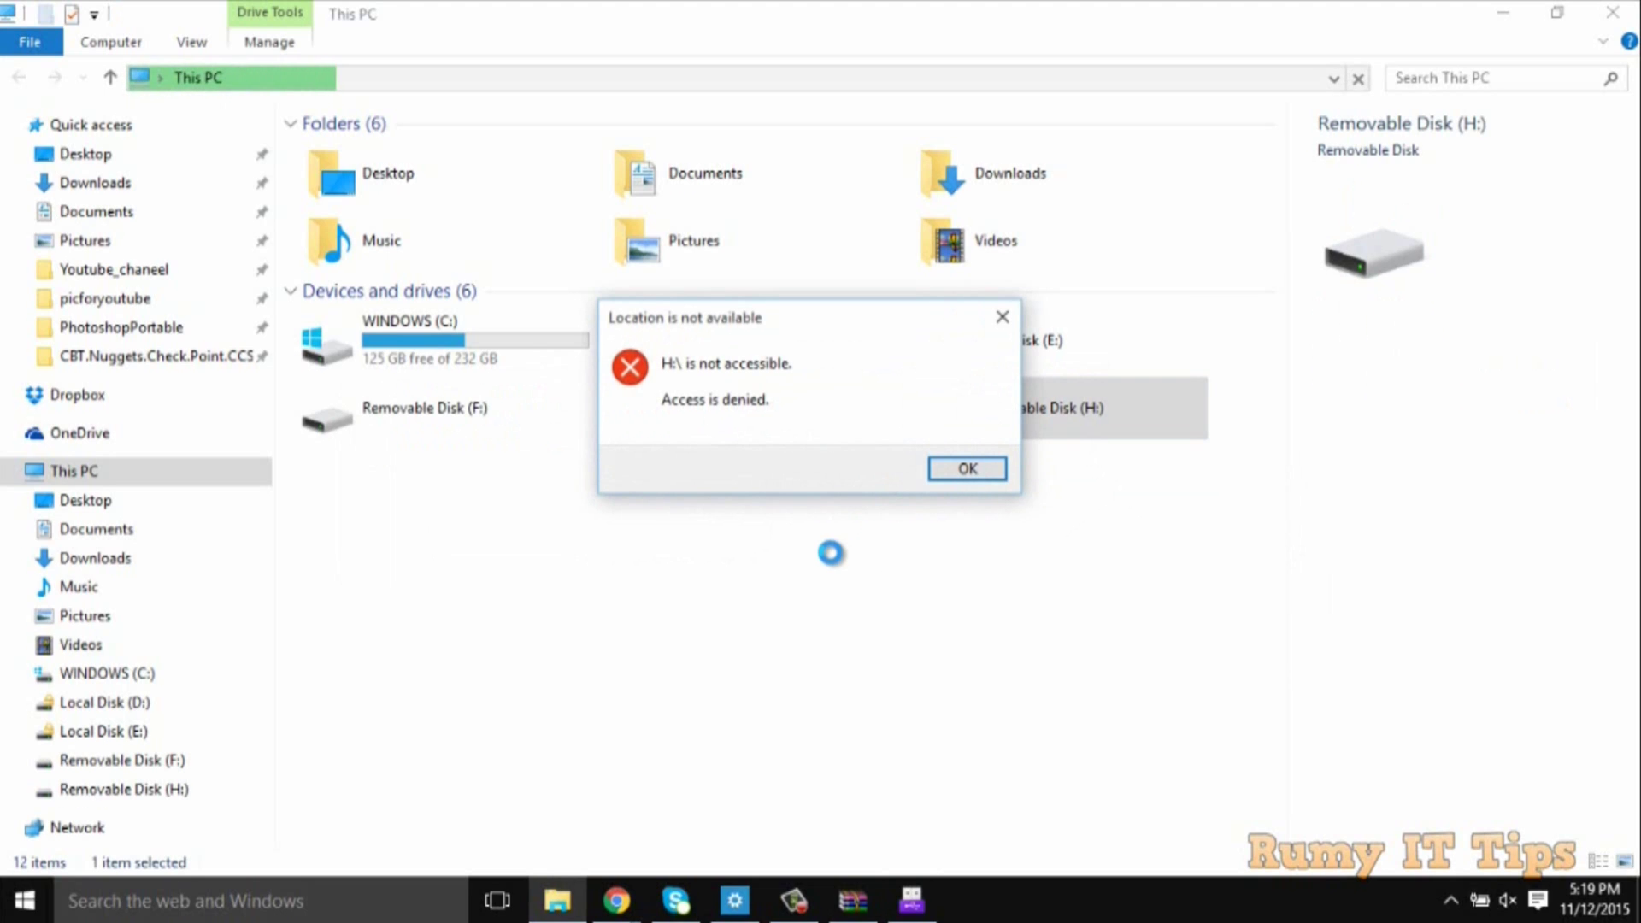
click(911, 899)
click(956, 472)
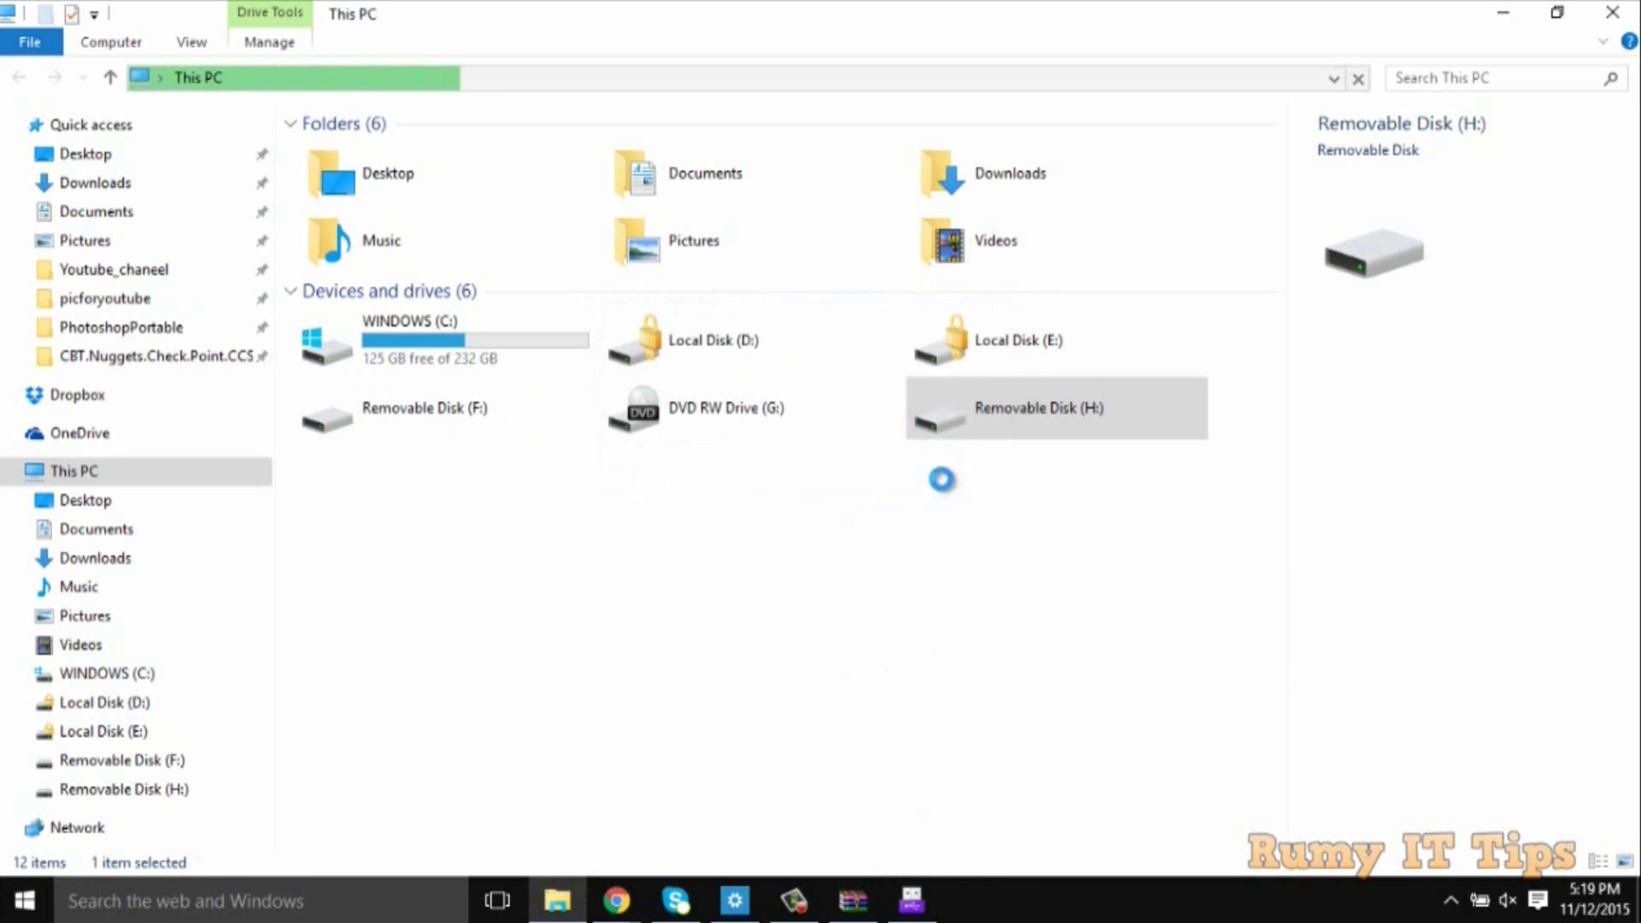
- Switch Ratool back to Allow Read & Write (Default), apply it and confirm
click(911, 899)
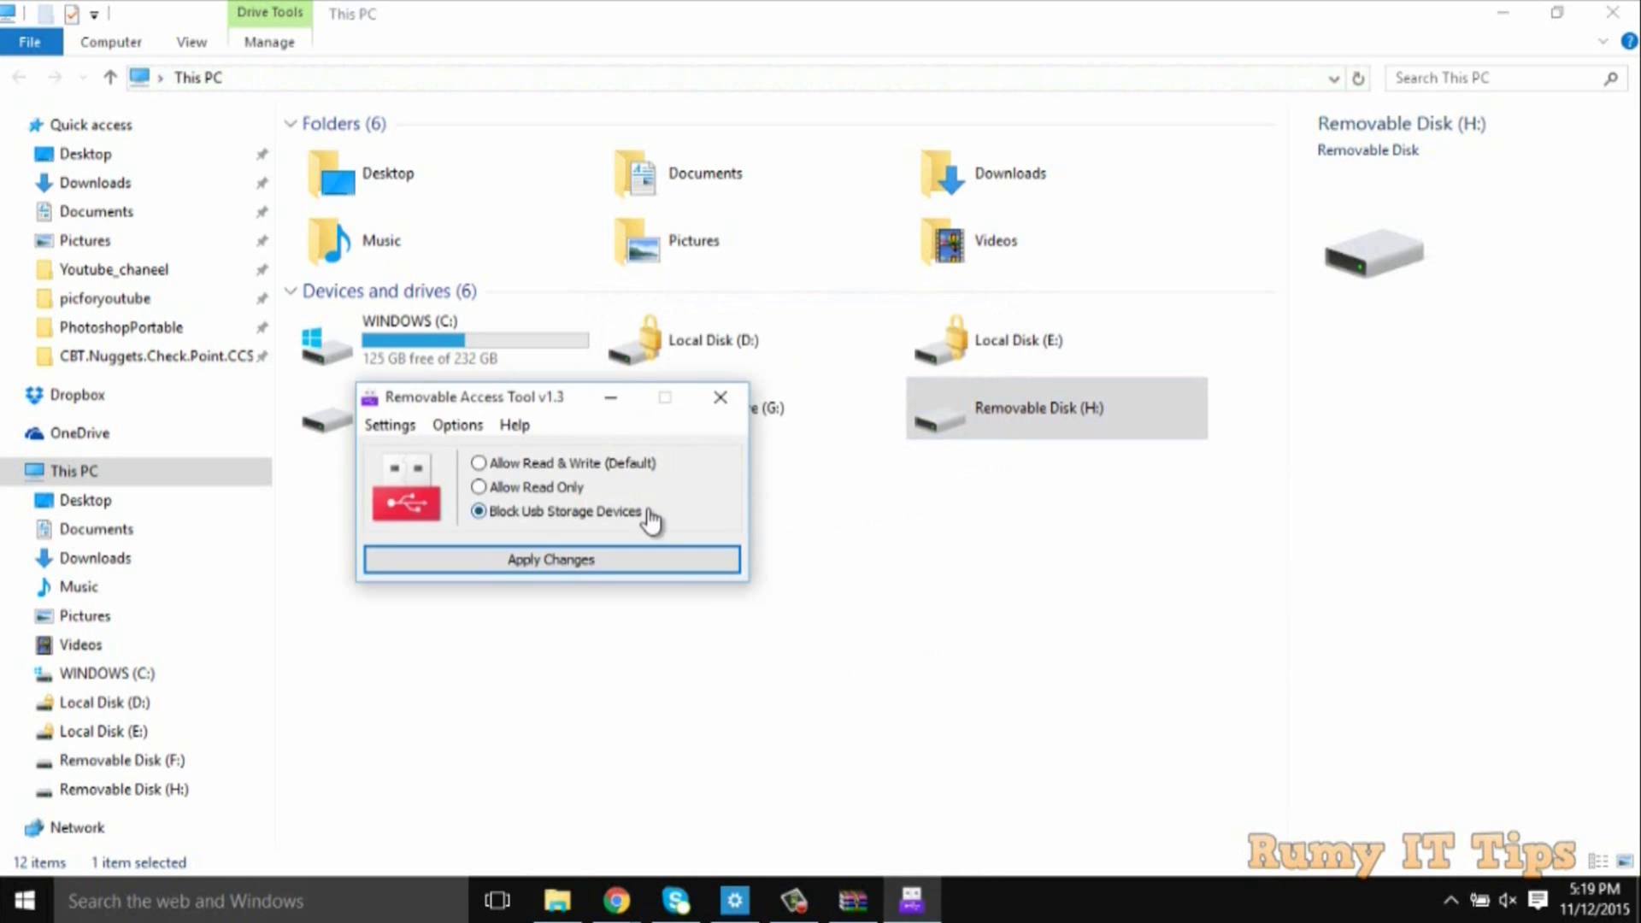
click(517, 466)
click(564, 561)
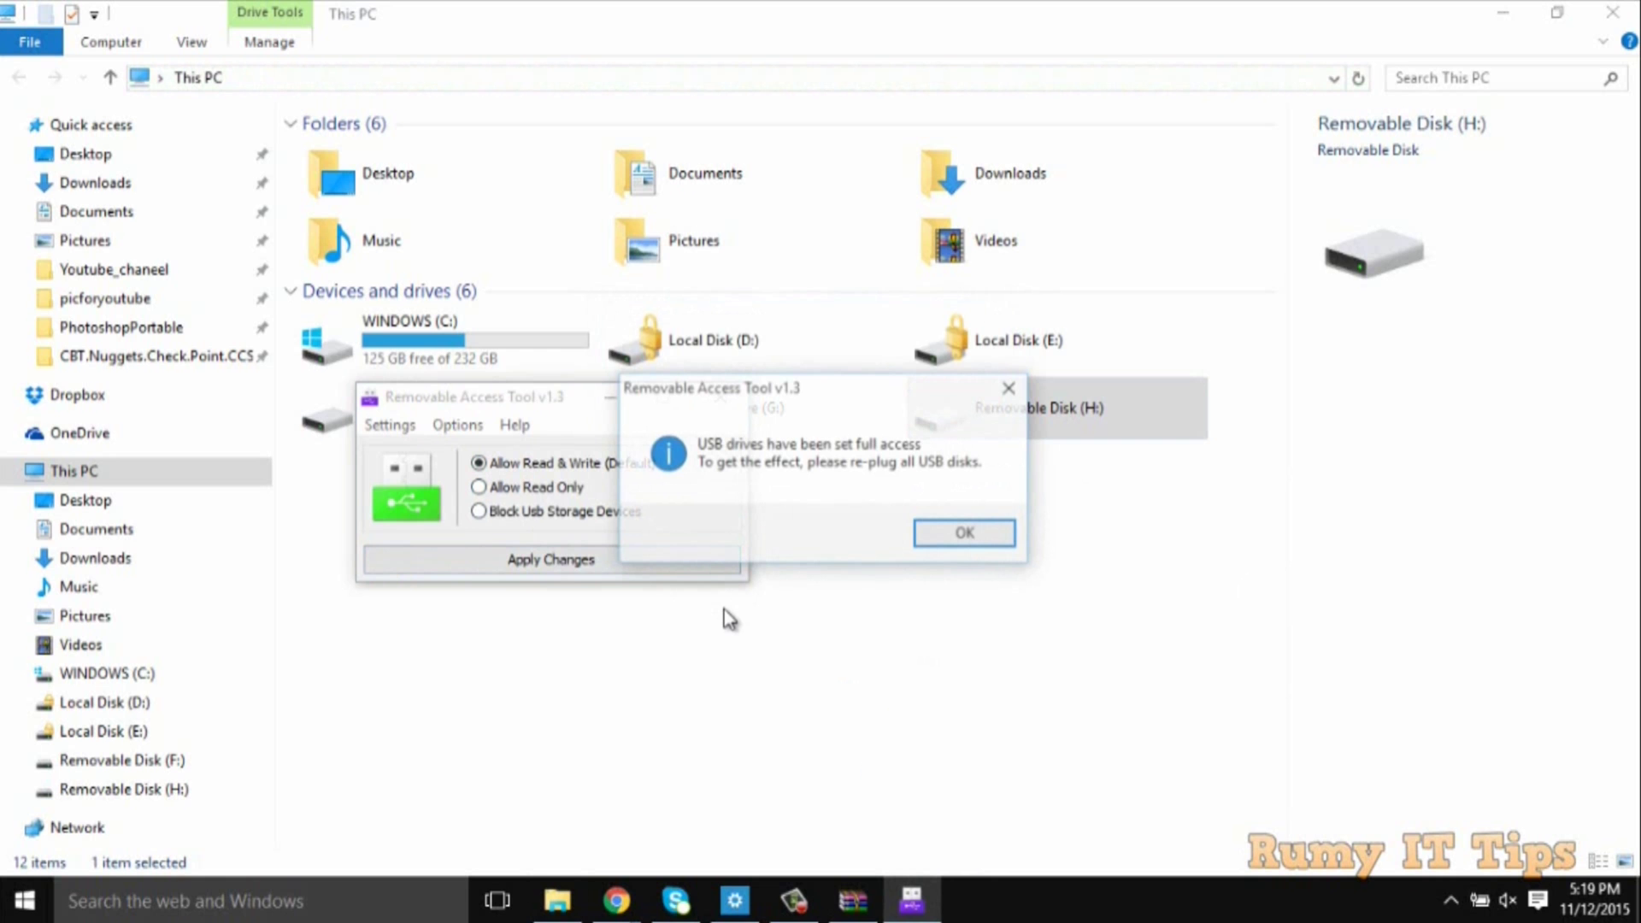
key(Return)
- Open Removable Disk (H:) to verify its 27 items, then minimize Explorer
click(1048, 408)
double_click(1049, 408)
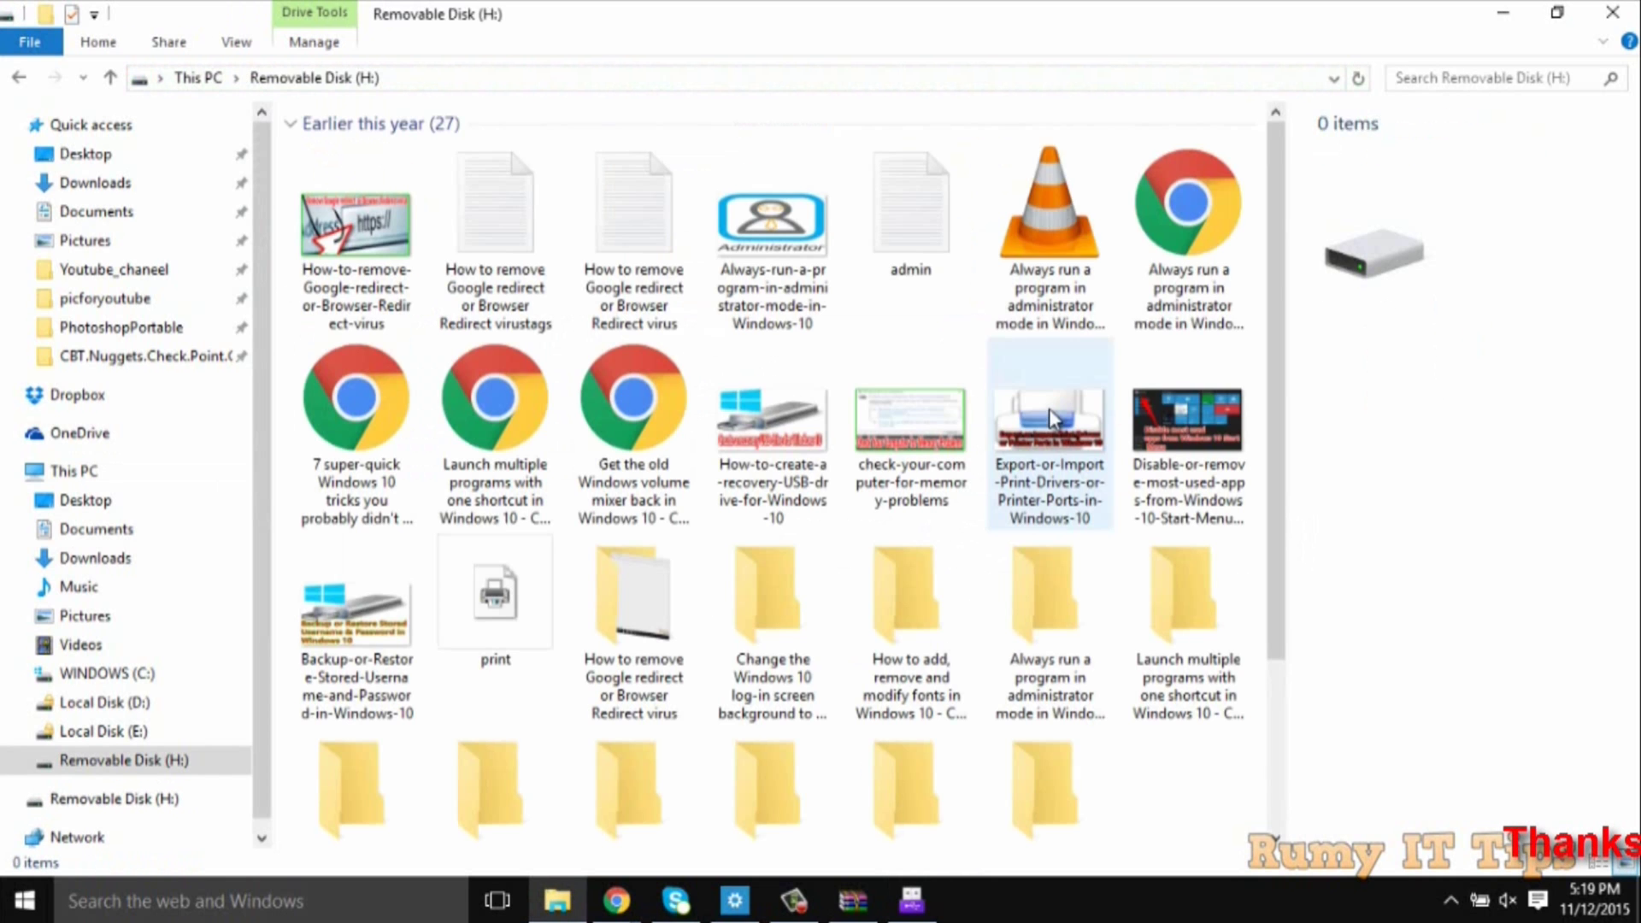
click(1520, 7)
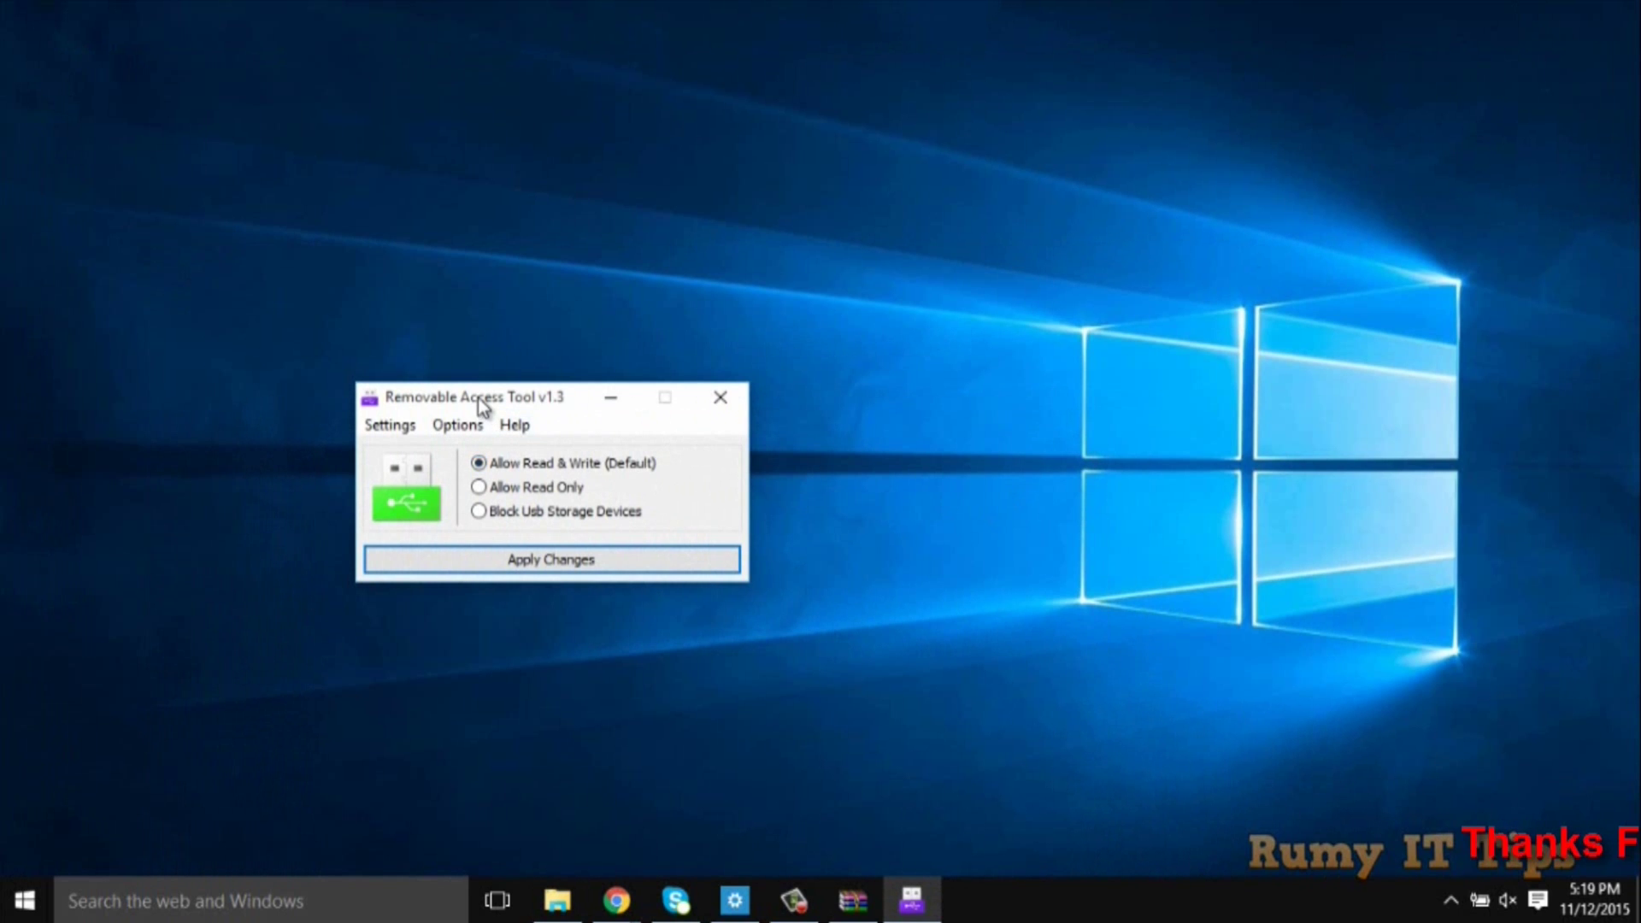
- Browse Ratool's Options menu of removable-drive choices, dismissing an error and reopening it
drag(478, 398, 592, 265)
click(569, 296)
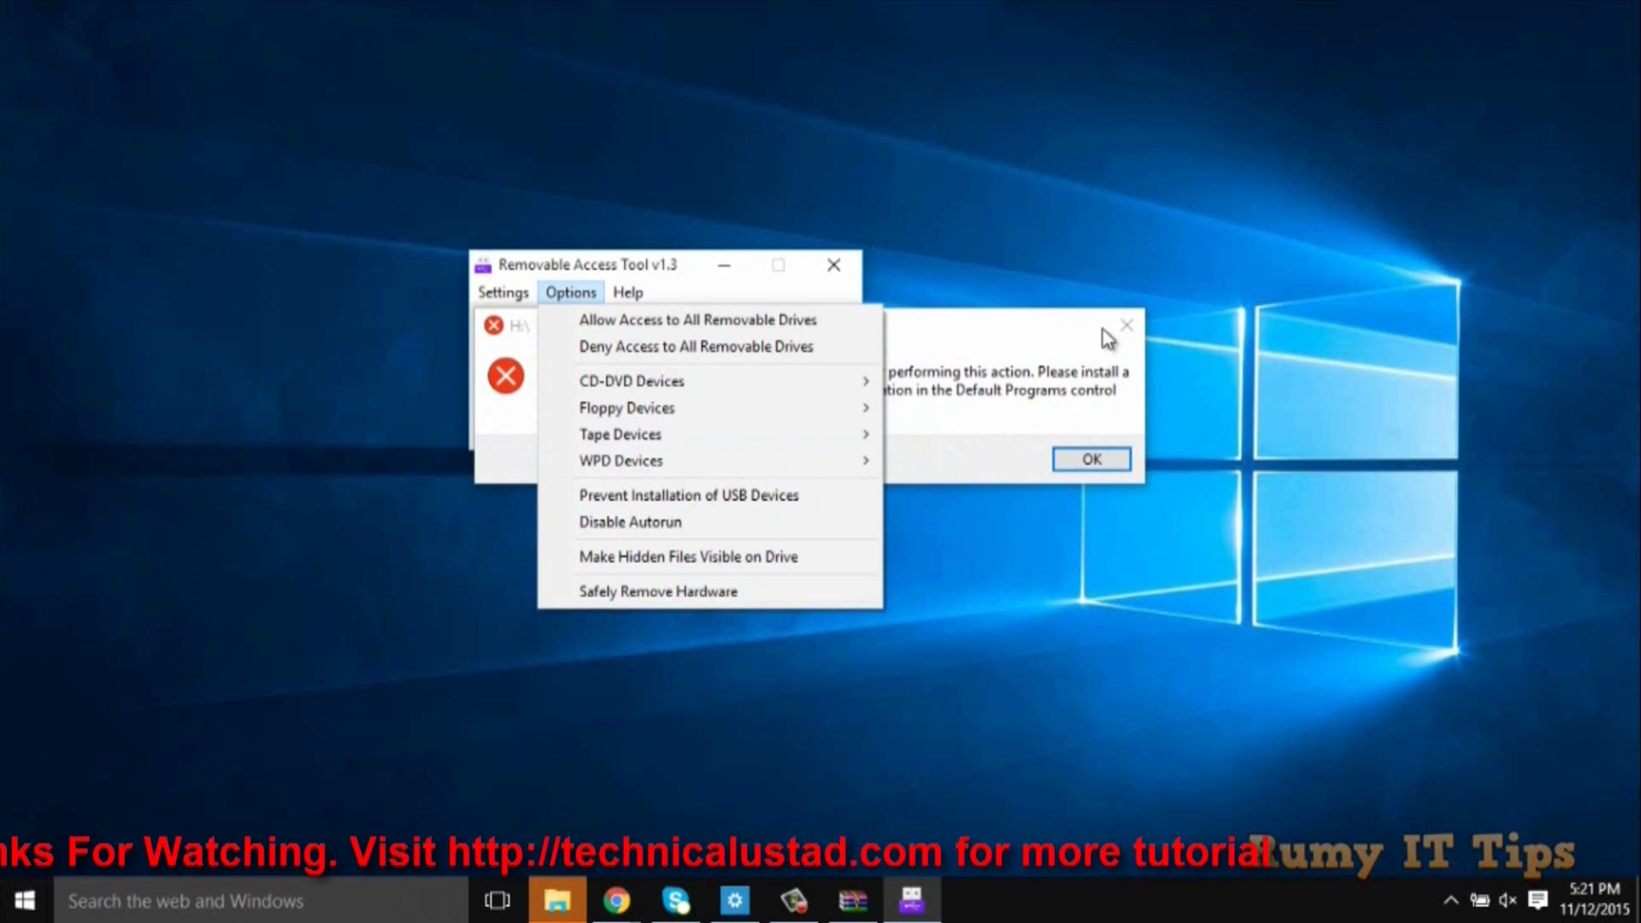
click(1125, 326)
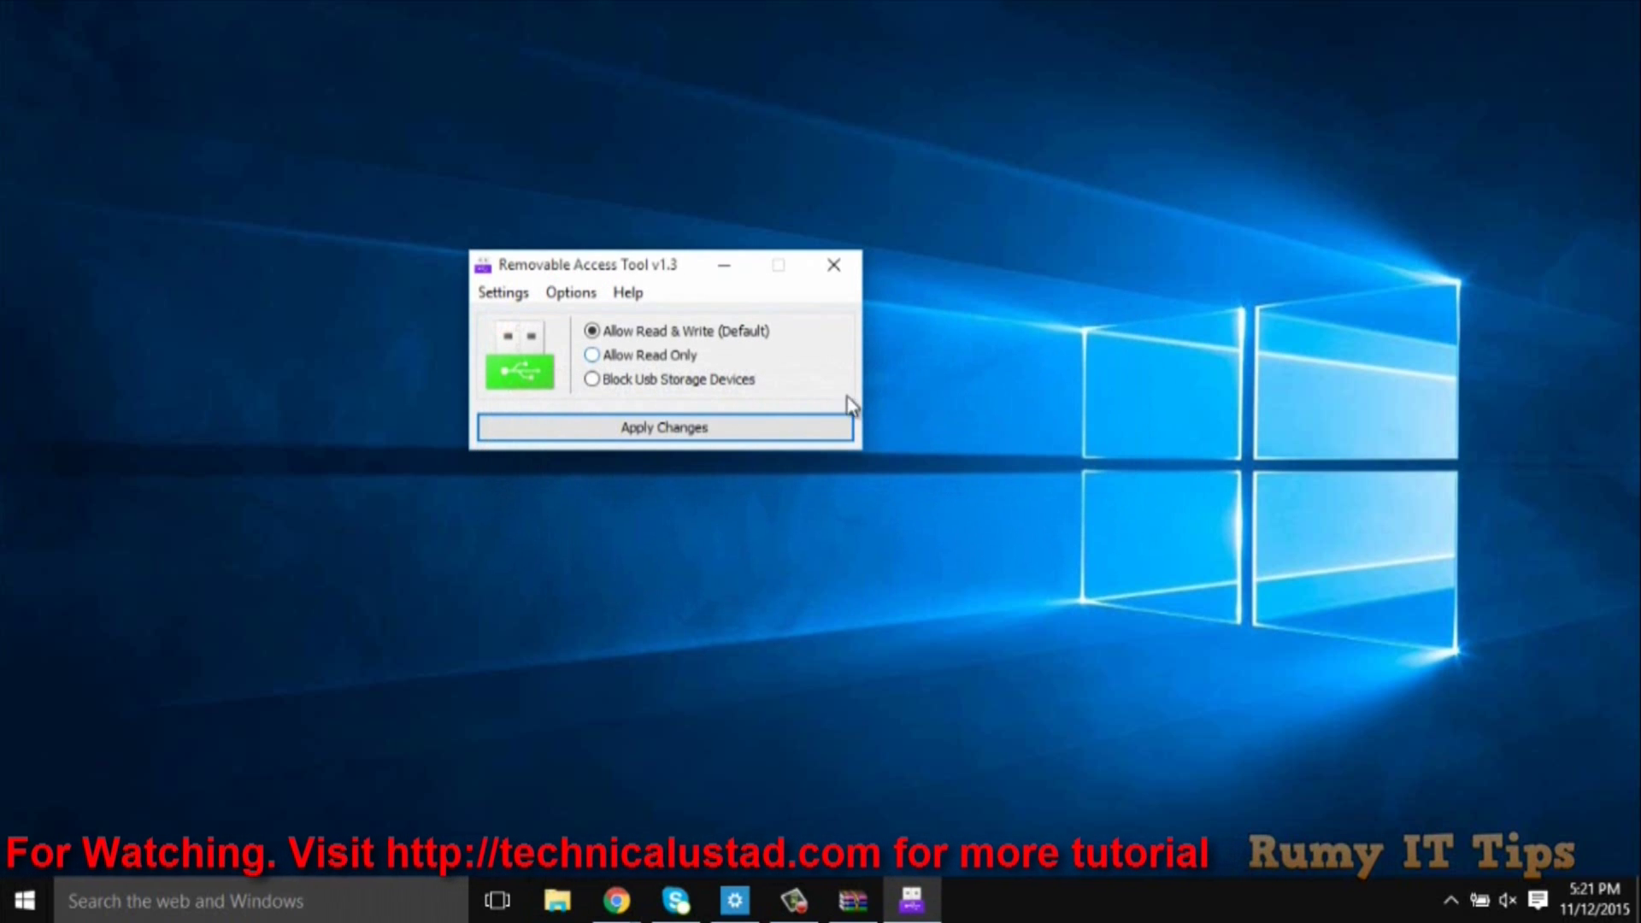
click(584, 299)
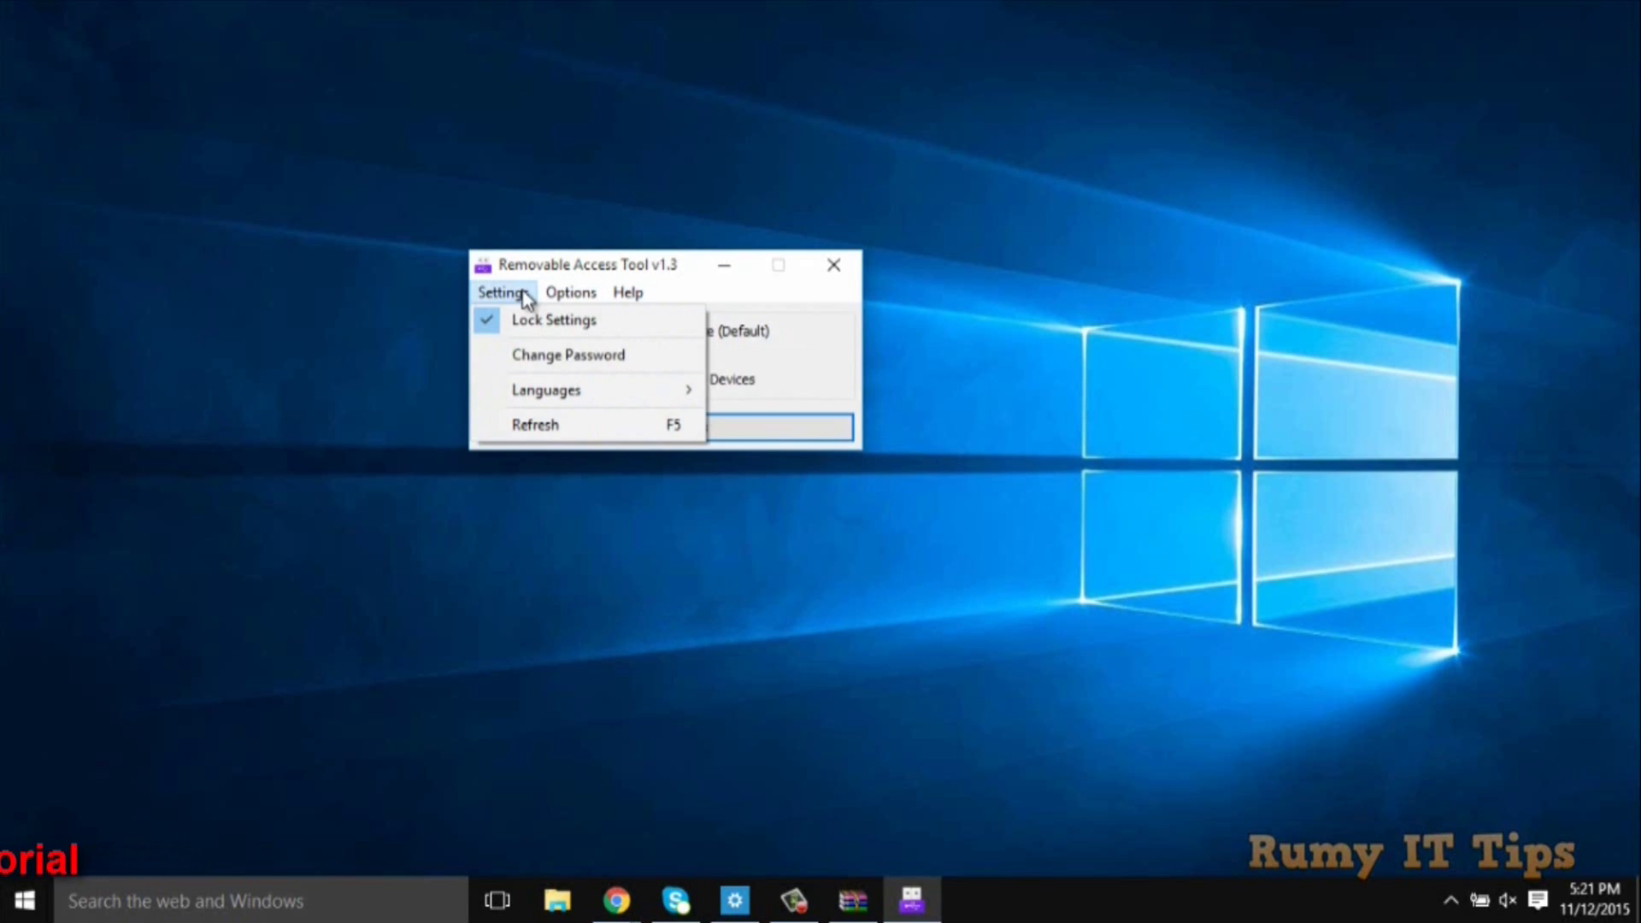
click(546, 392)
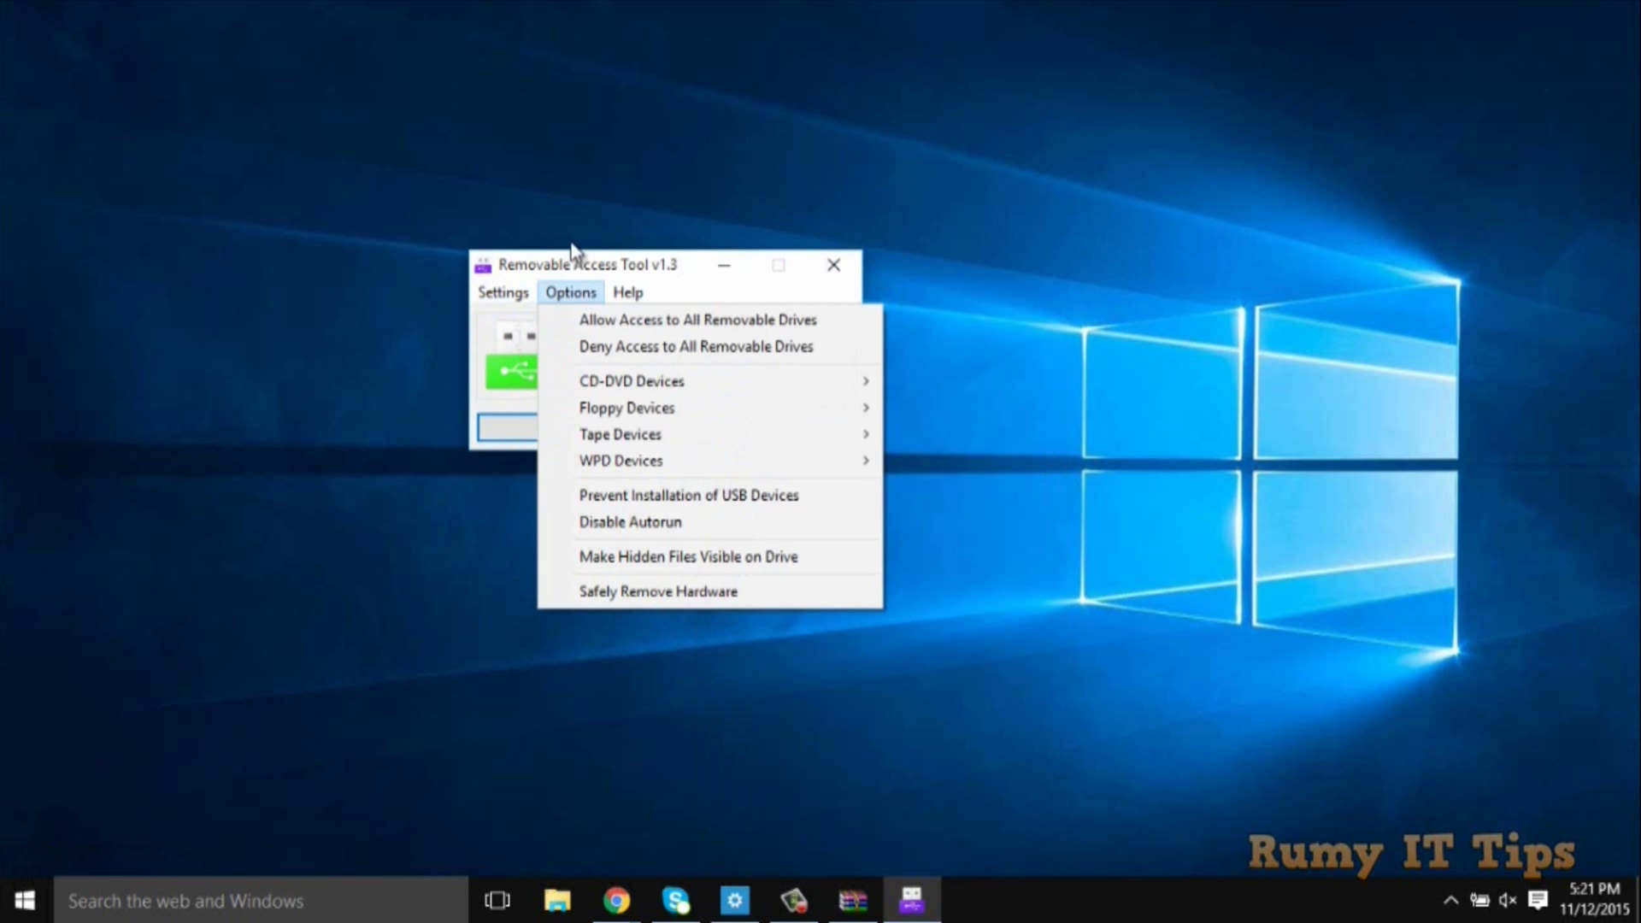
click(573, 265)
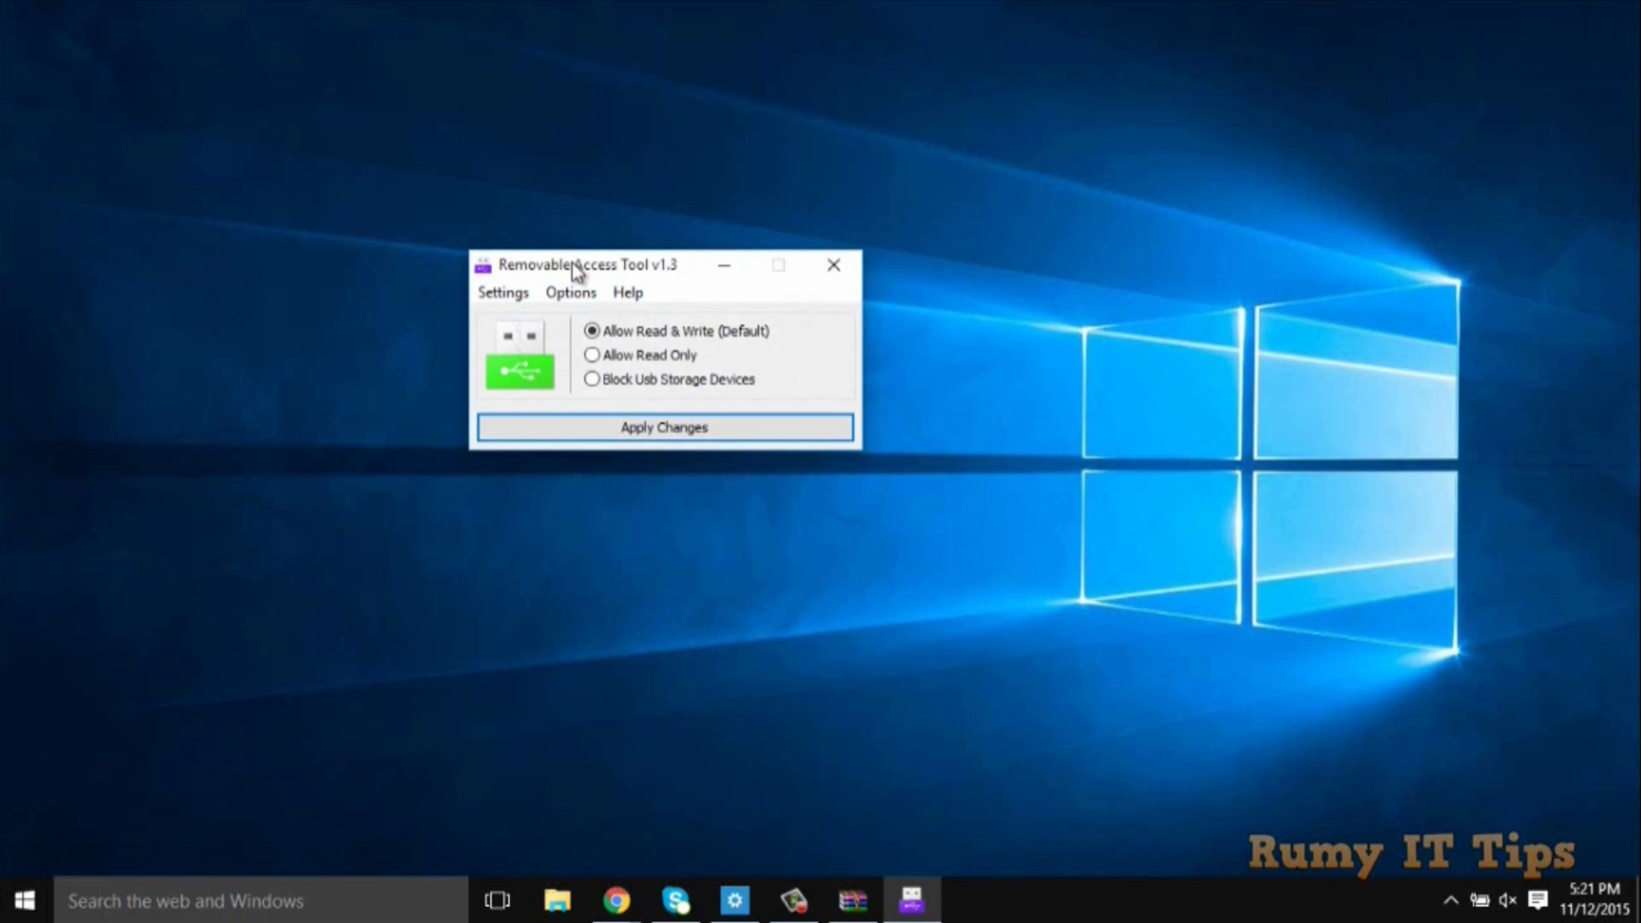